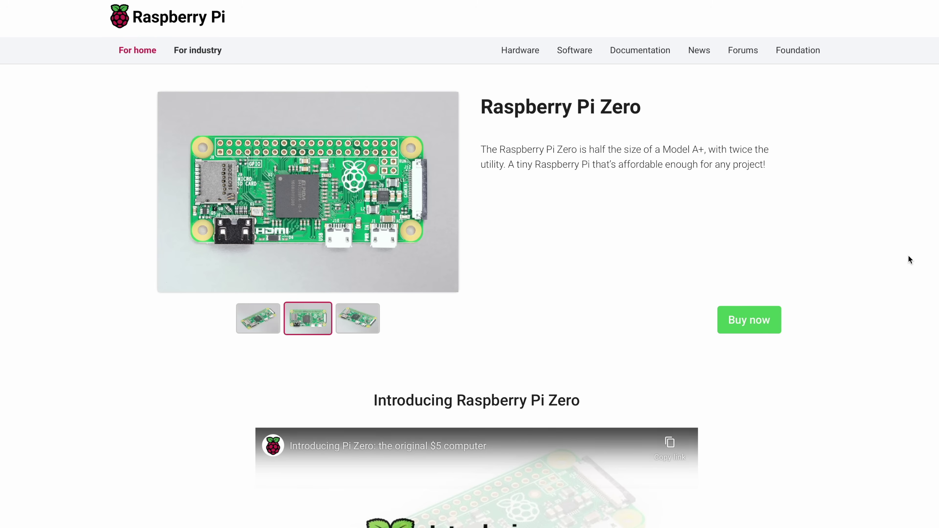
View the Pi Zero's angled and top-down photos, then scroll to the Zero 2 W 'Five times as fast' description.
click(368, 318)
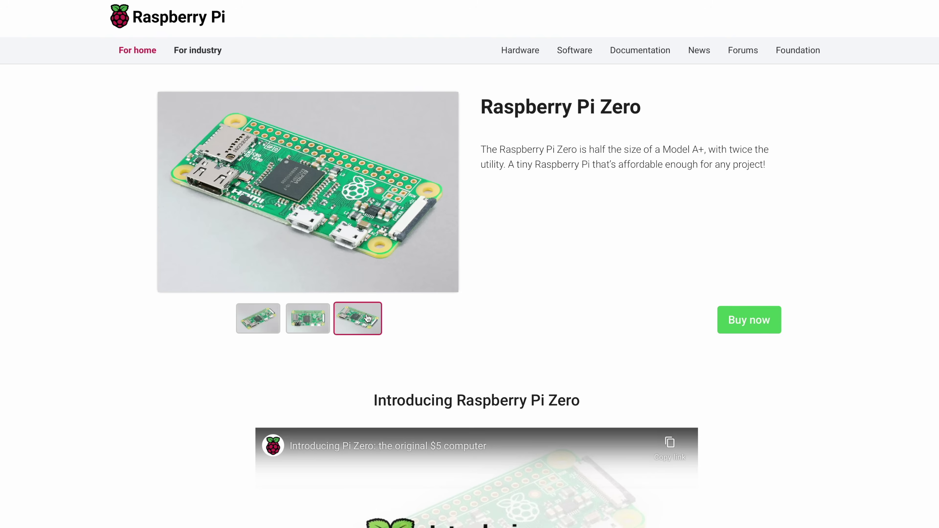
click(298, 323)
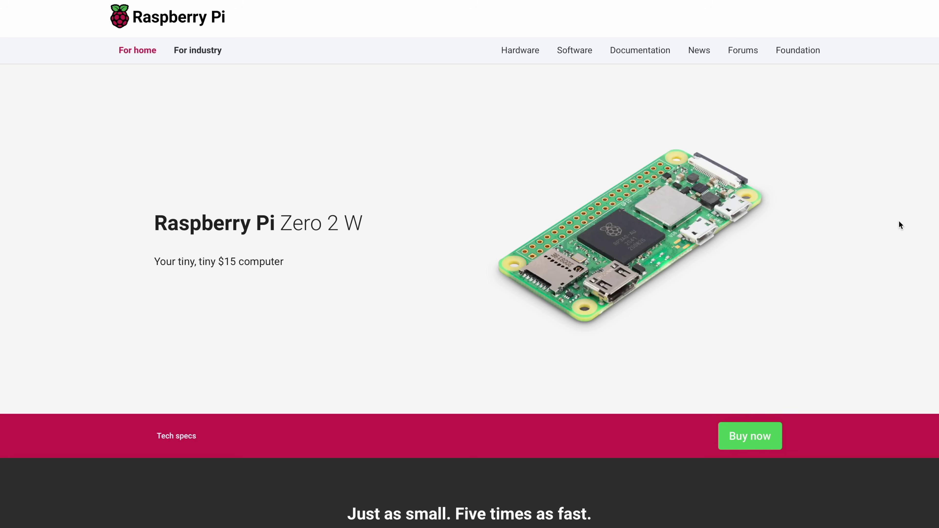
scroll(899, 220, down, 10)
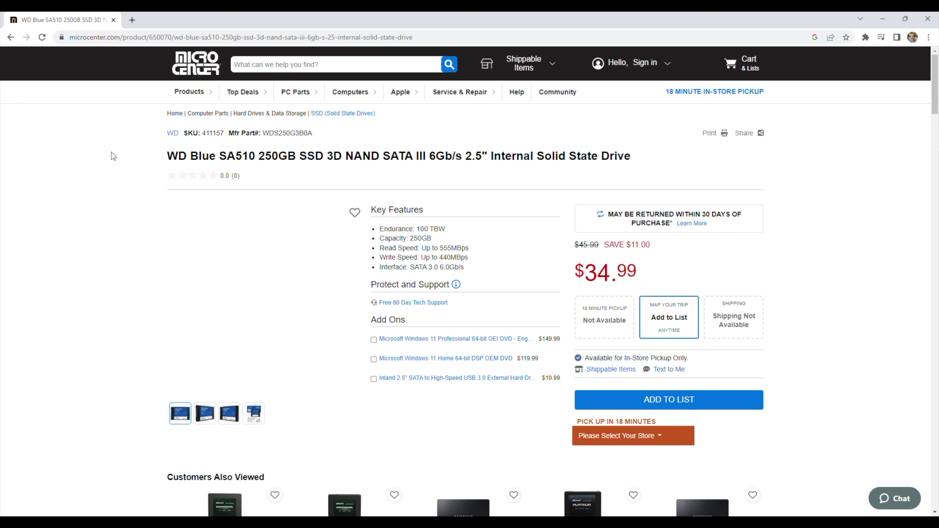
scroll(113, 156, down, 15)
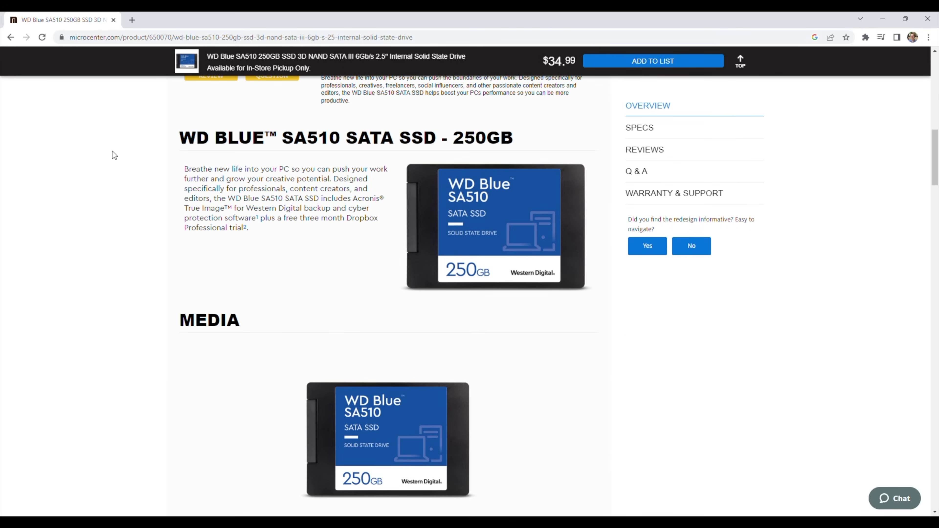
scroll(113, 151, up, 15)
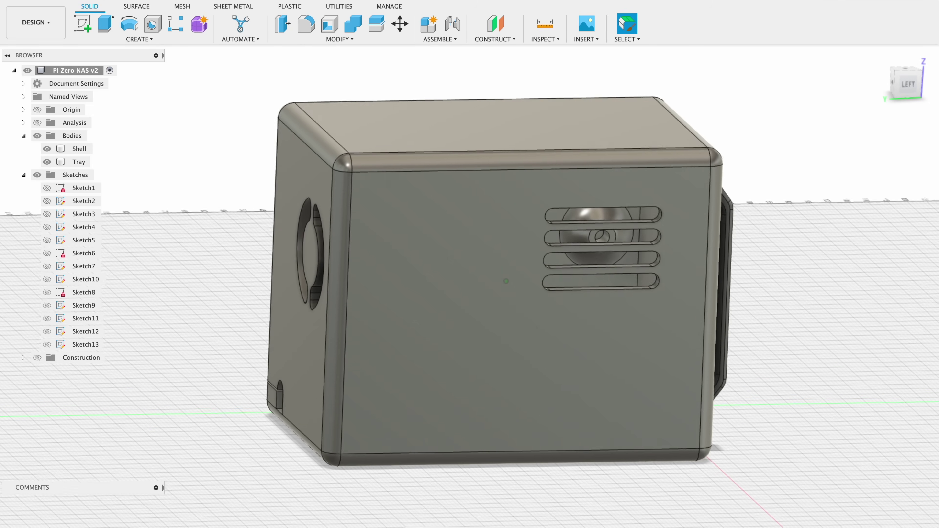
Collapse the Sketches folder and hide the Tray body so only the vented Shell shows.
click(23, 175)
click(47, 149)
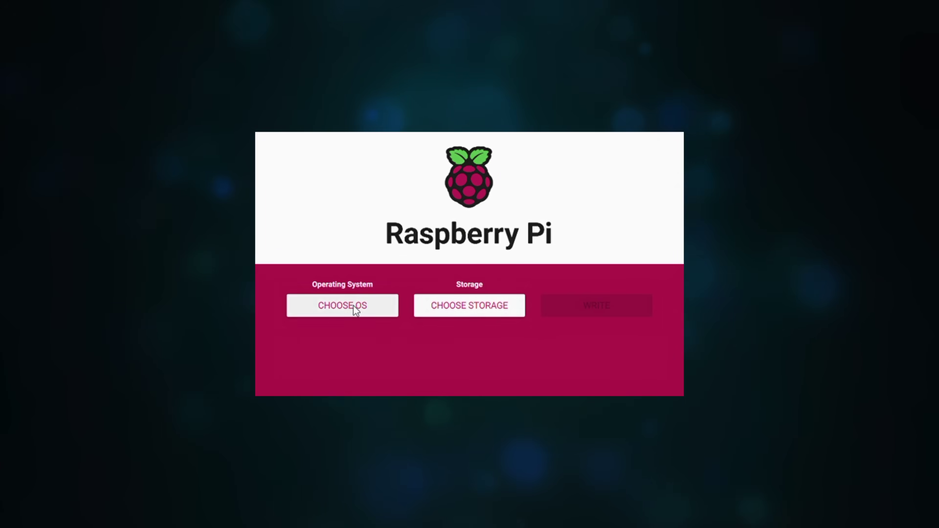
Choose Raspberry Pi OS Lite (32-bit) from the other Raspberry Pi OS variants.
click(354, 307)
click(419, 243)
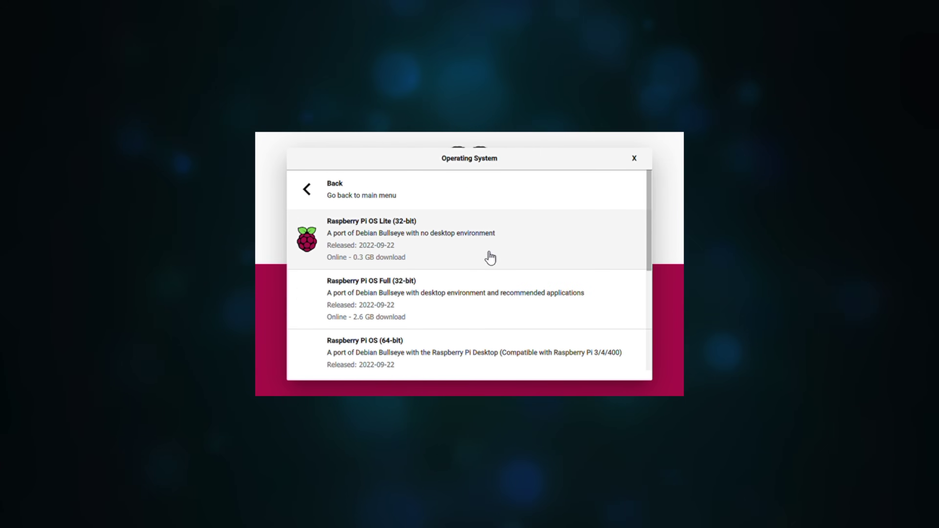
click(600, 249)
Select the mass storage device as the target and bring up the advanced options.
click(510, 310)
click(472, 233)
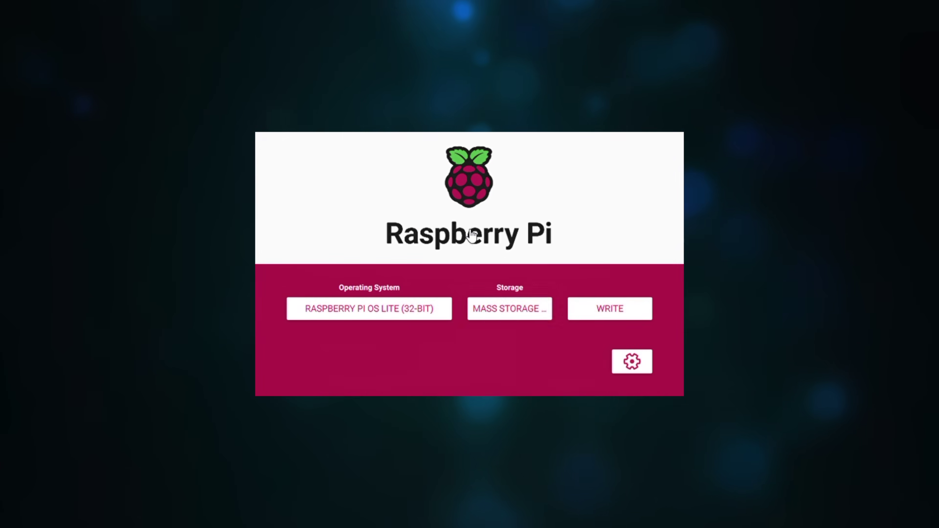
click(628, 362)
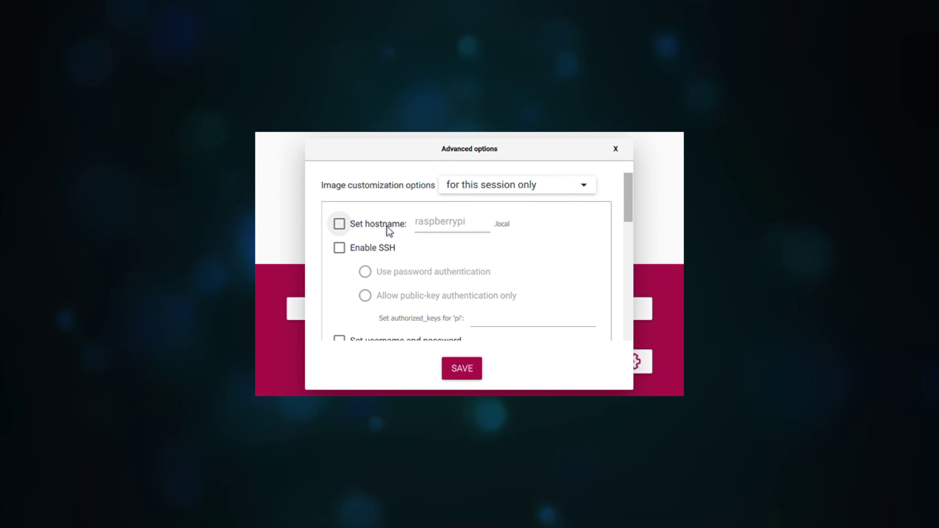
Enable the custom hostname mininas and enter the login user's password.
click(339, 223)
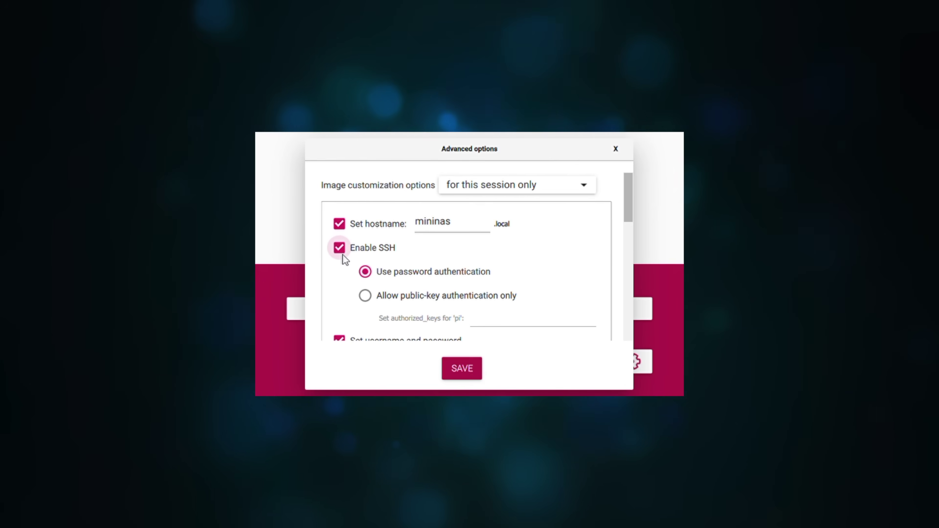
scroll(407, 296, down, 3)
click(465, 306)
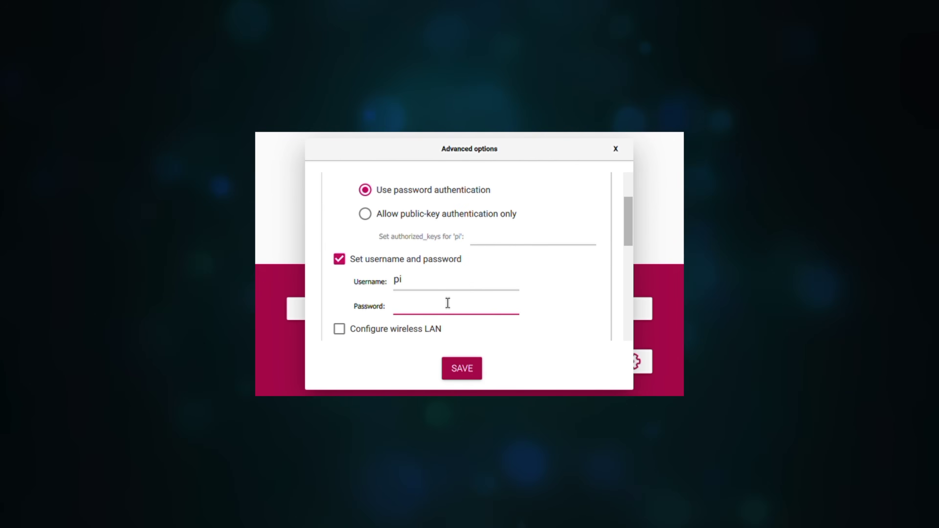
Enable wireless LAN with country AU and turn on the Australia/Sydney locale settings.
click(339, 329)
scroll(408, 265, down, 2)
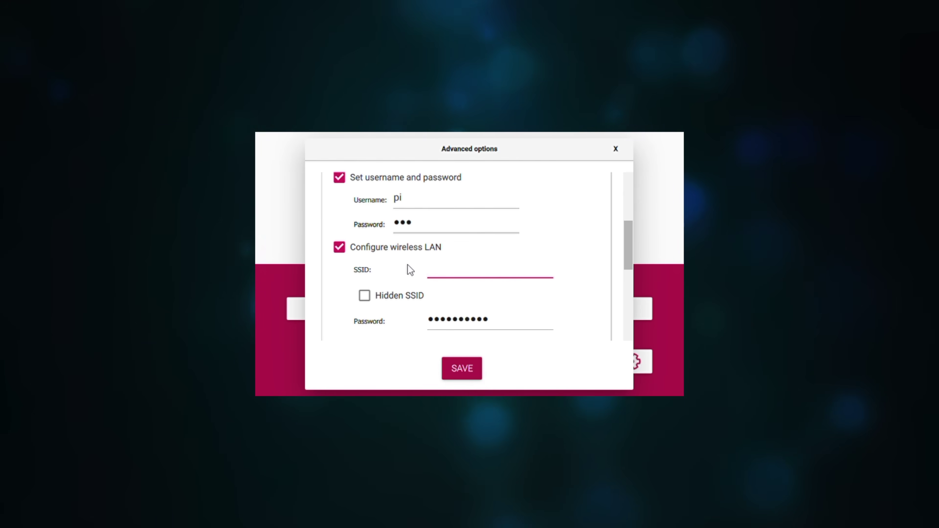
scroll(408, 265, down, 3)
click(491, 291)
scroll(470, 256, up, 10)
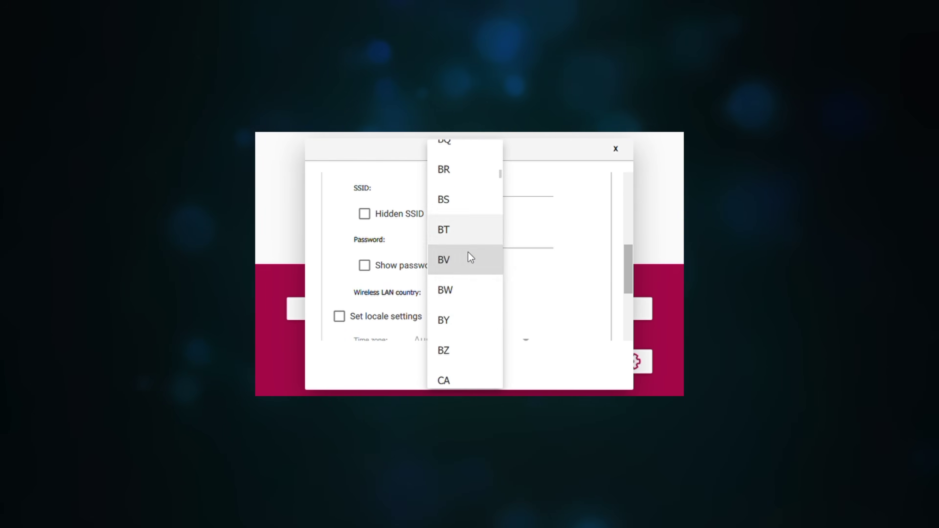
click(465, 275)
scroll(576, 298, down, 3)
scroll(574, 294, up, 2)
click(338, 252)
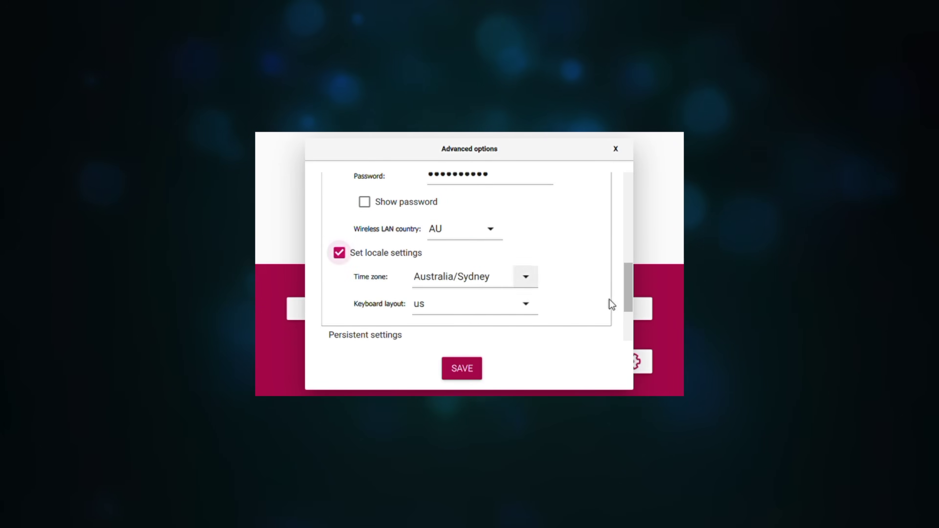
scroll(599, 292, down, 3)
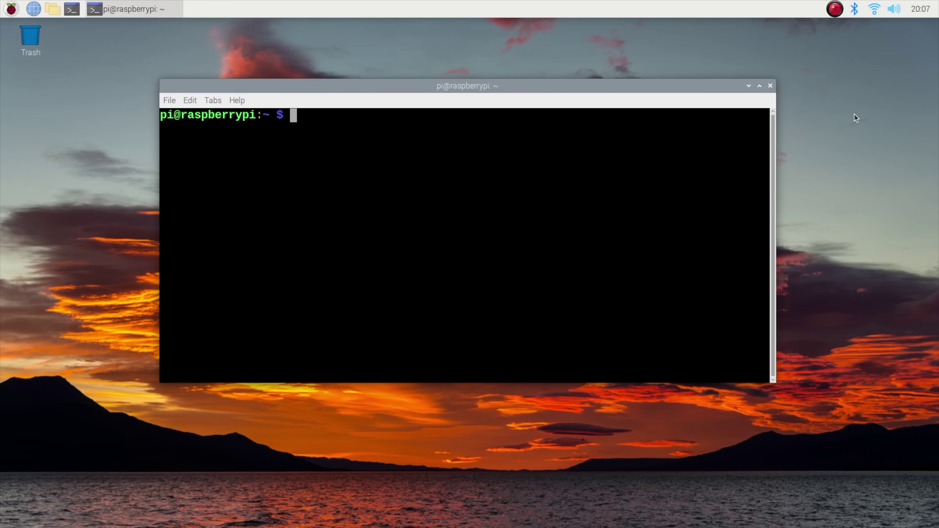
text(ssh pi@1)
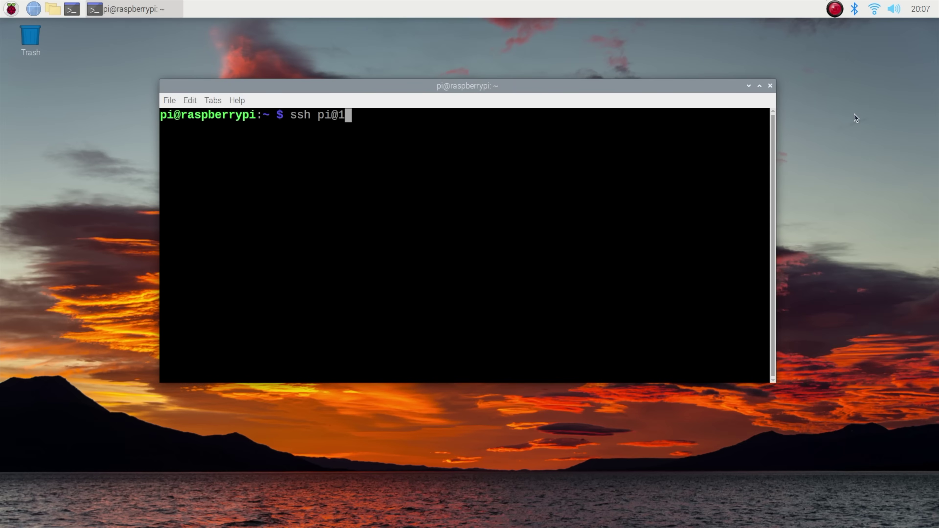
text(92.168.20.9)
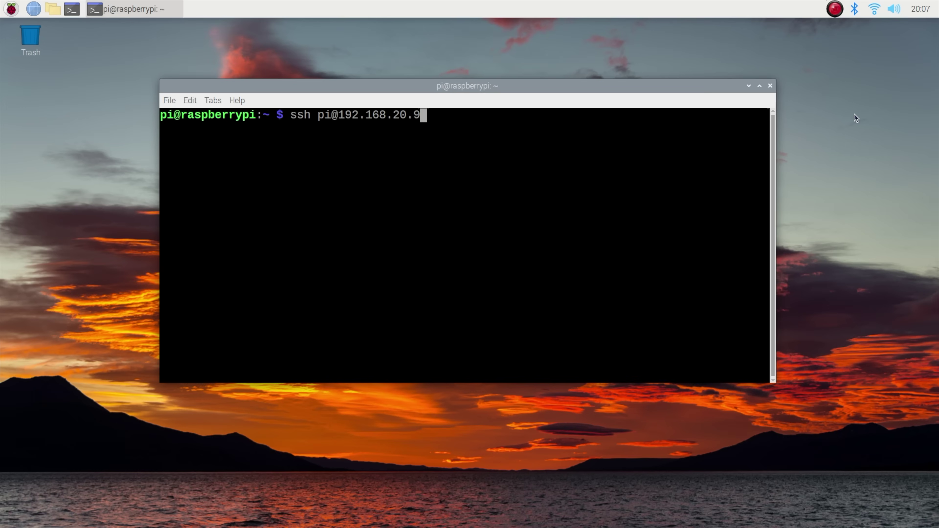
key(Return)
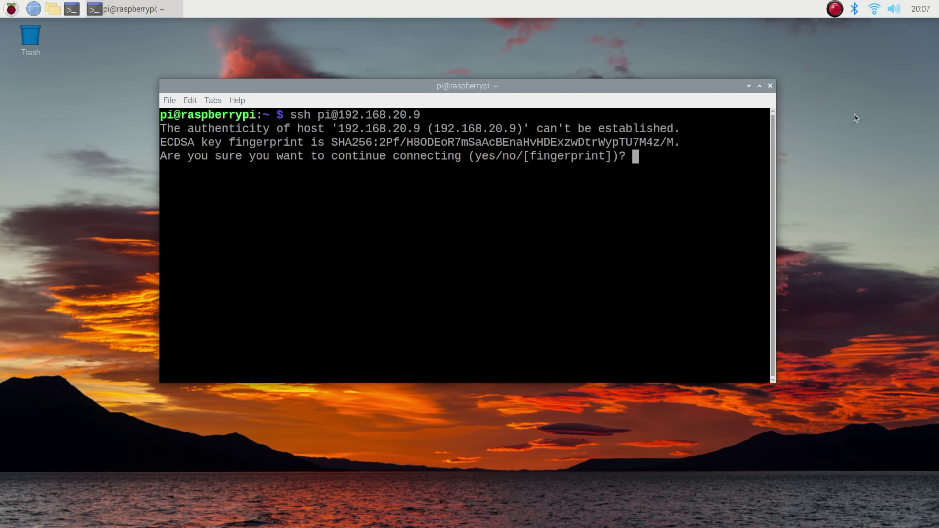
text(yes)
key(Return)
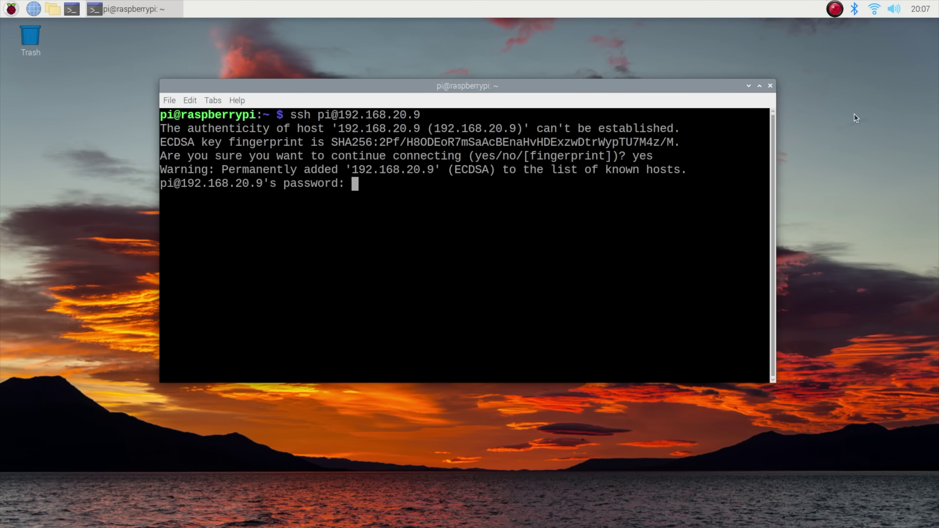
key(Return)
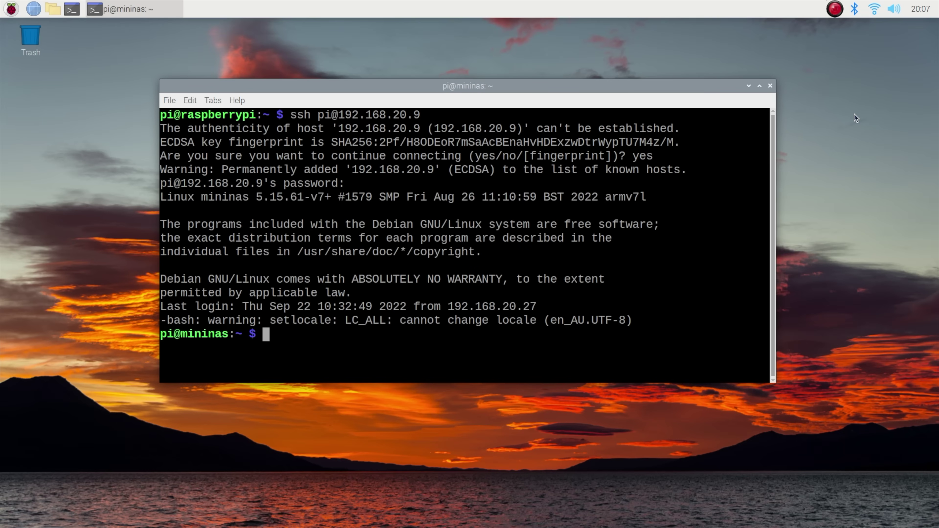
Run sudo apt update and sudo apt upgrade, then run the openmediavault install script.
text(sudo apt update)
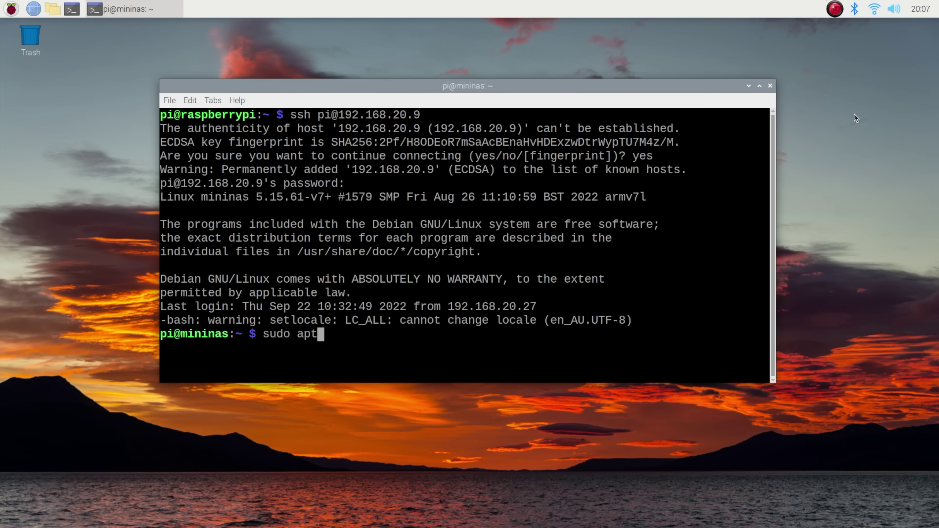
key(Return)
text(sudo apt upgrade)
key(Return)
key(Return)
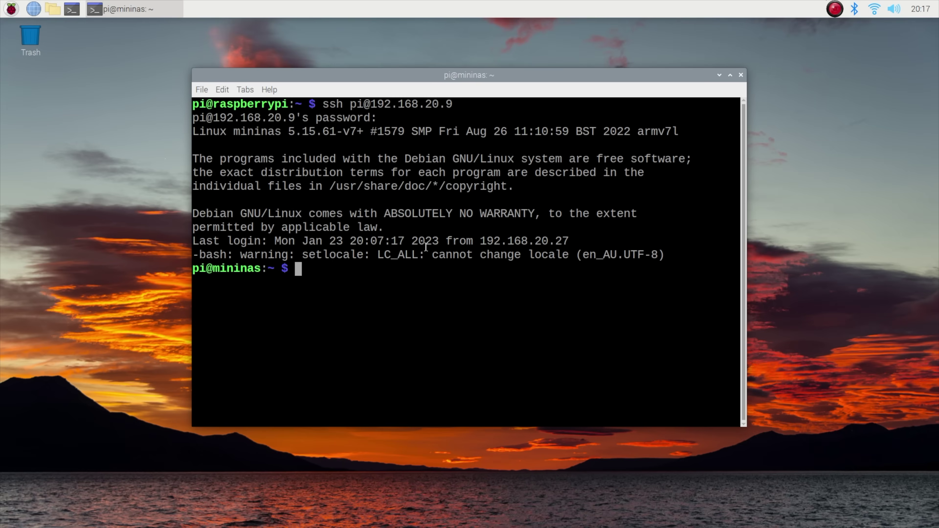
text(wget -O - https://raw.githubusercontent.com/OpenMediaVault-Plugin-Developers/installScript/master/install | sudo bash)
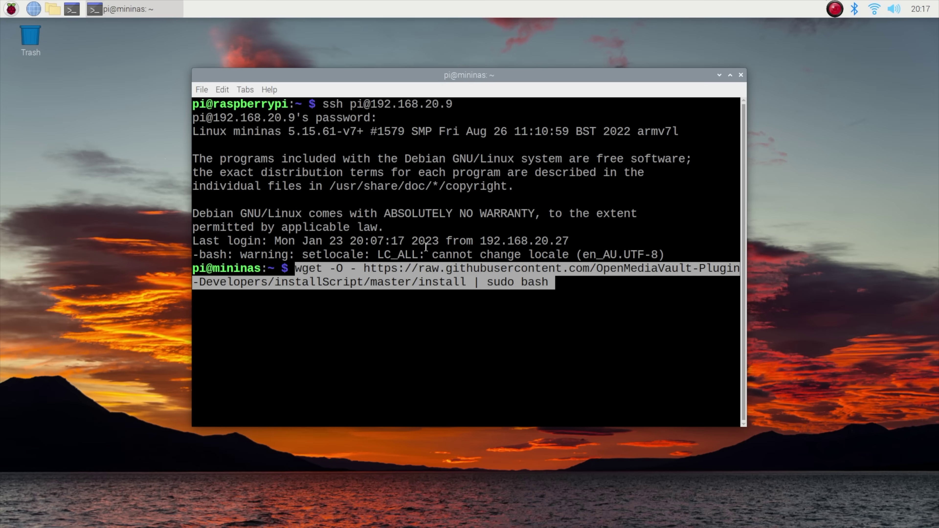
key(Return)
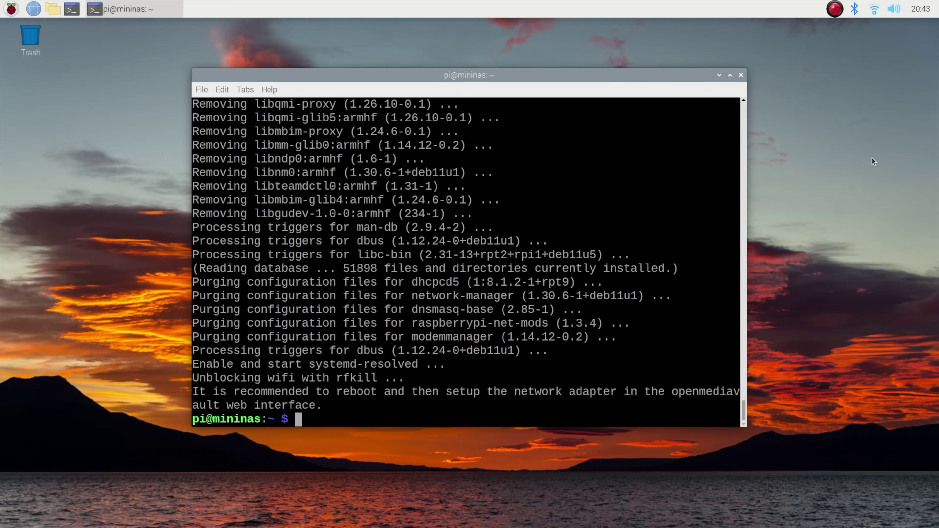
Restart the NAS with sudo reboot after the plain reboot command is refused.
text(reboot)
key(Return)
text(sudo reboot)
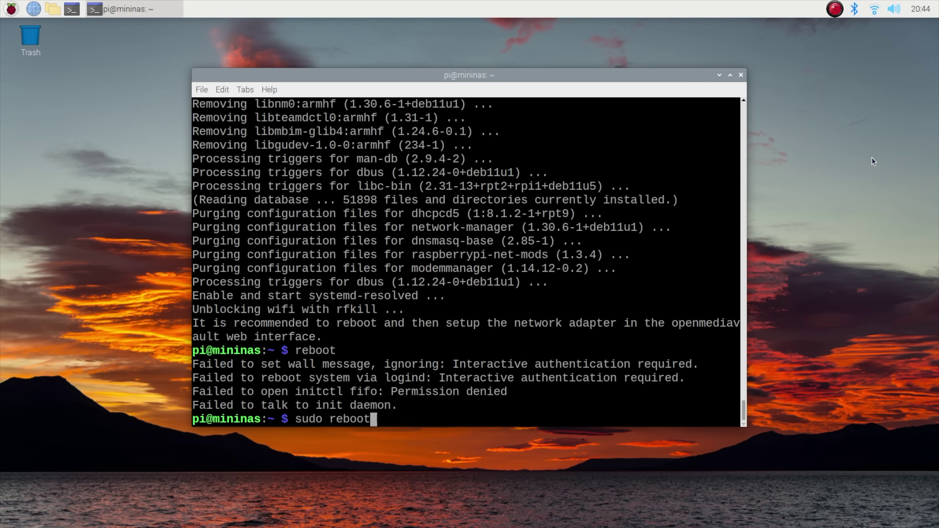
key(Return)
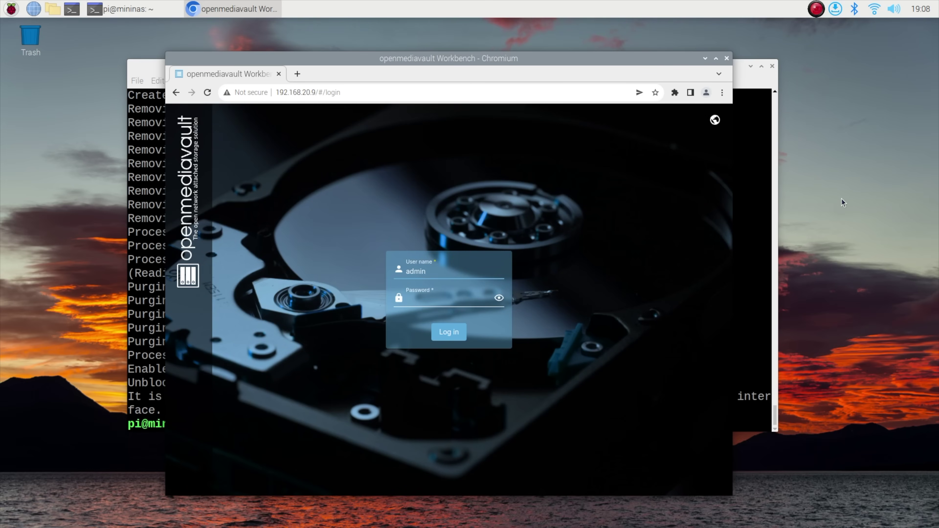
Log in to the web interface with the admin password and dismiss the dashboard welcome banner.
text(diavault)
key(Return)
click(707, 160)
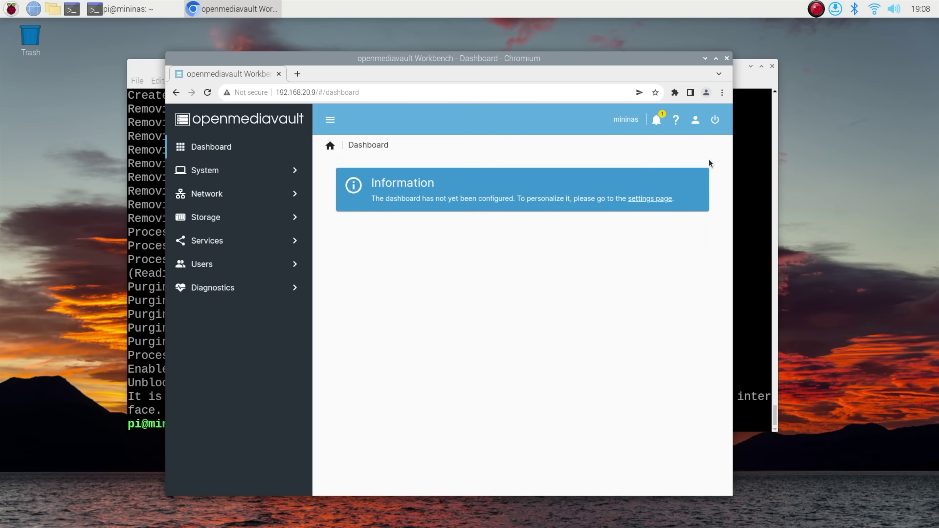
Add and save a Wi-Fi interface under Network > Interfaces, then apply the pending changes.
click(203, 196)
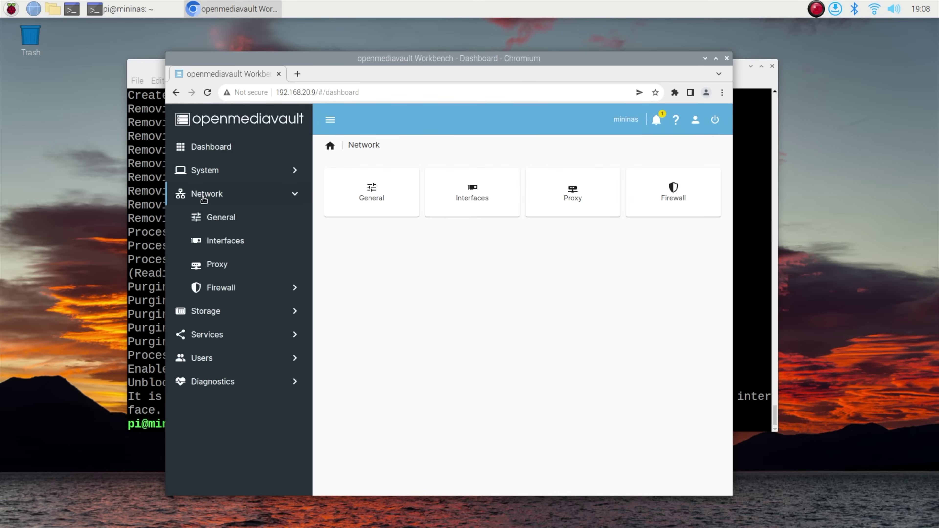
click(216, 244)
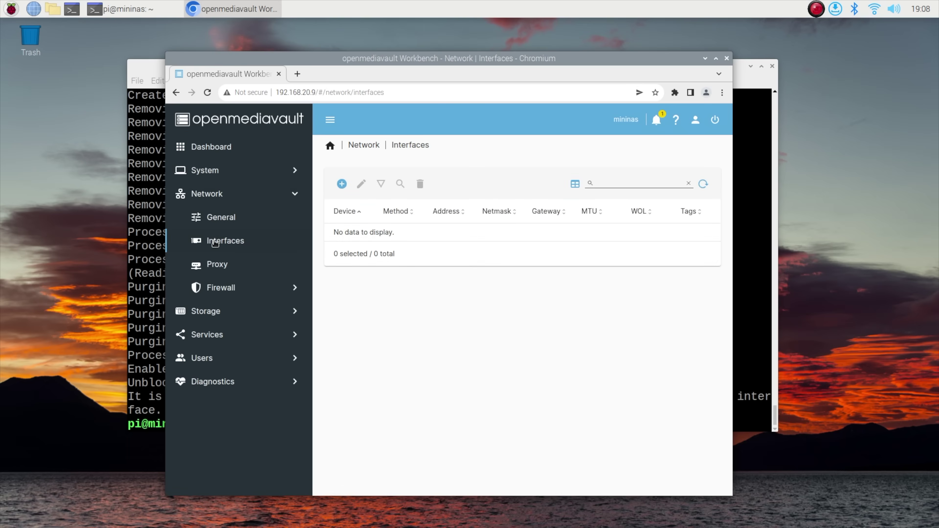
click(342, 184)
click(355, 236)
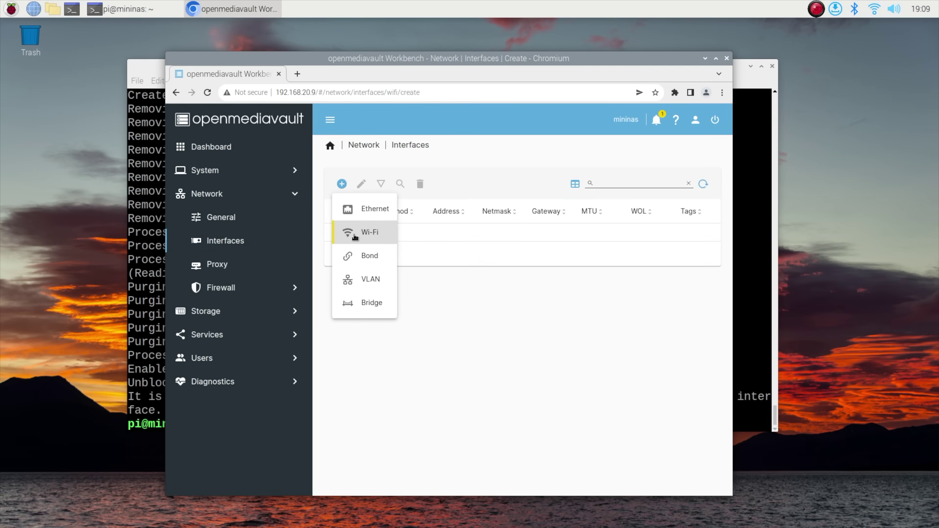
click(690, 468)
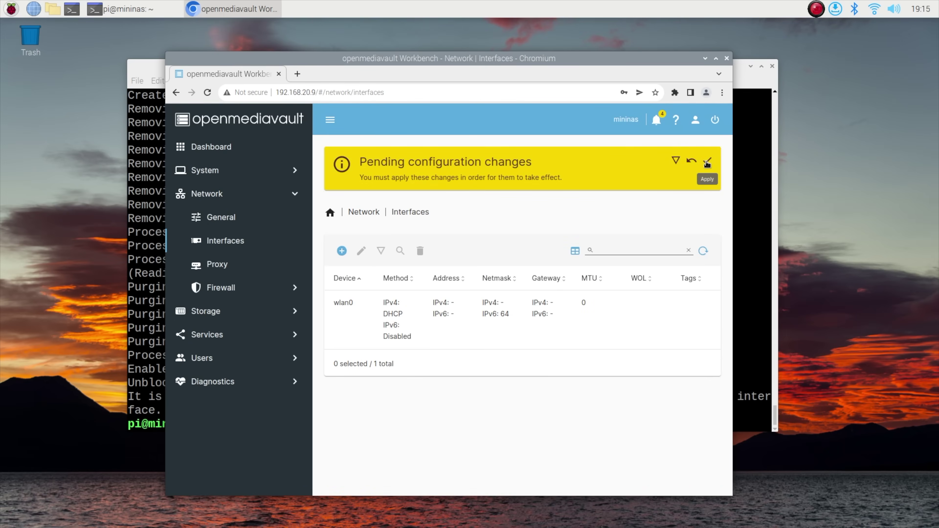
click(707, 164)
click(520, 325)
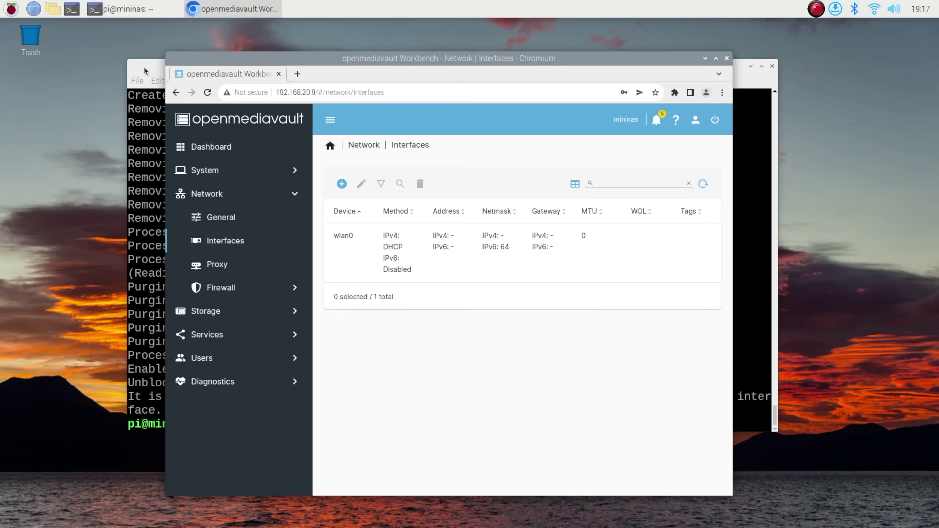
Run sudo omv-firstaid to reconfigure wlan0 with IPv4 via DHCPv4.
click(144, 69)
text(sudo omv-f)
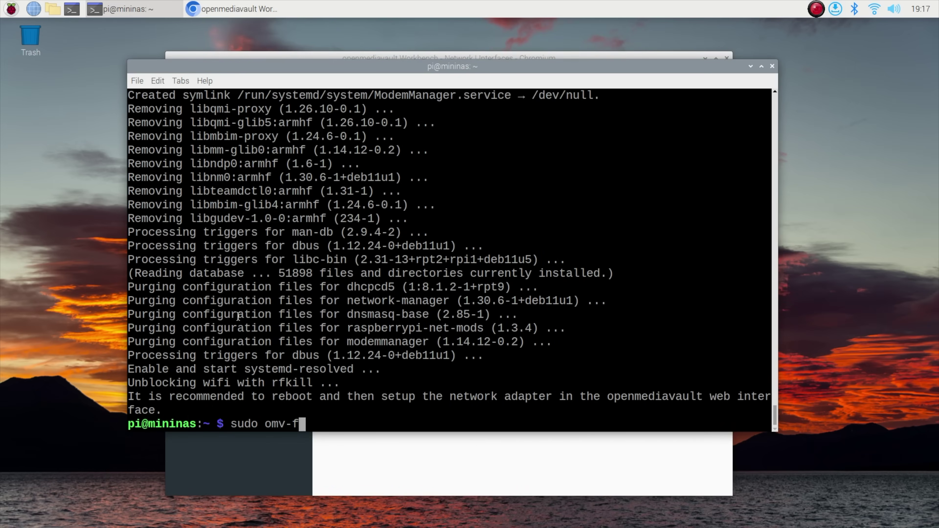
text(irstaid)
key(Return)
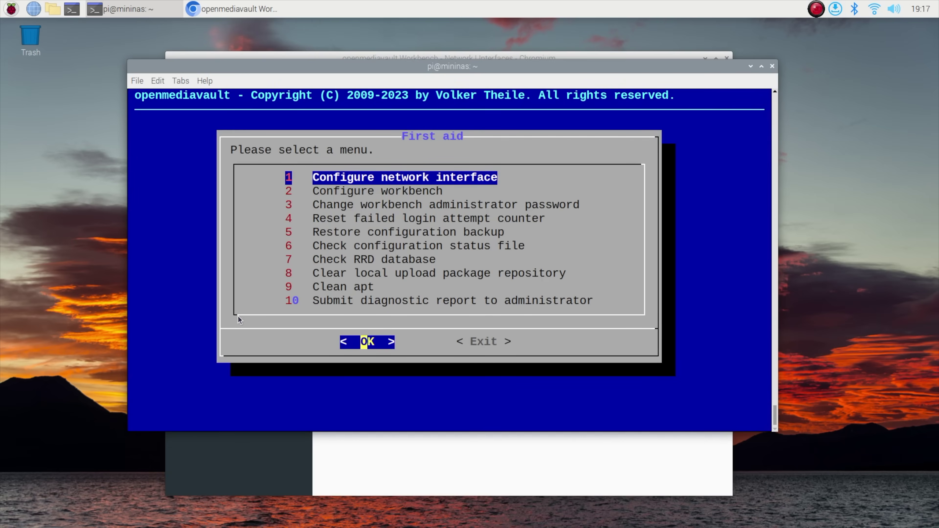
key(Return)
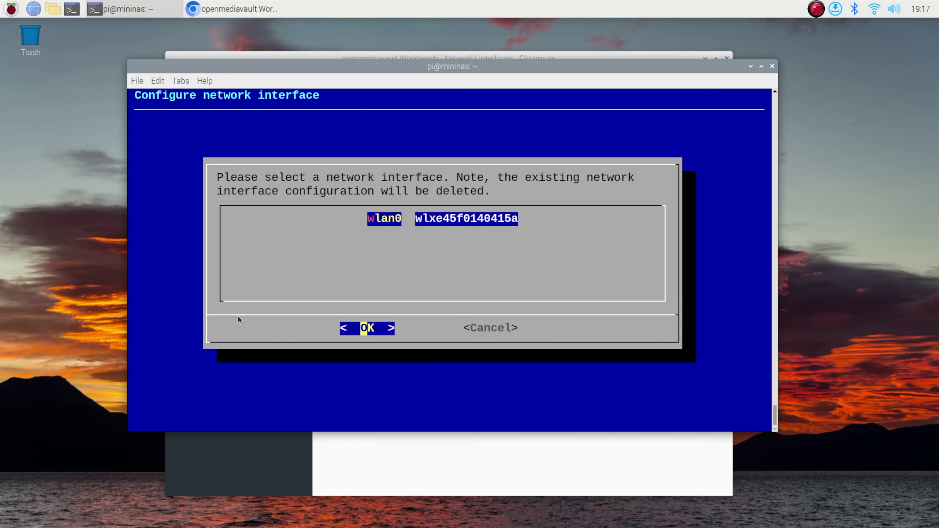
key(Return)
key(Left)
key(Return)
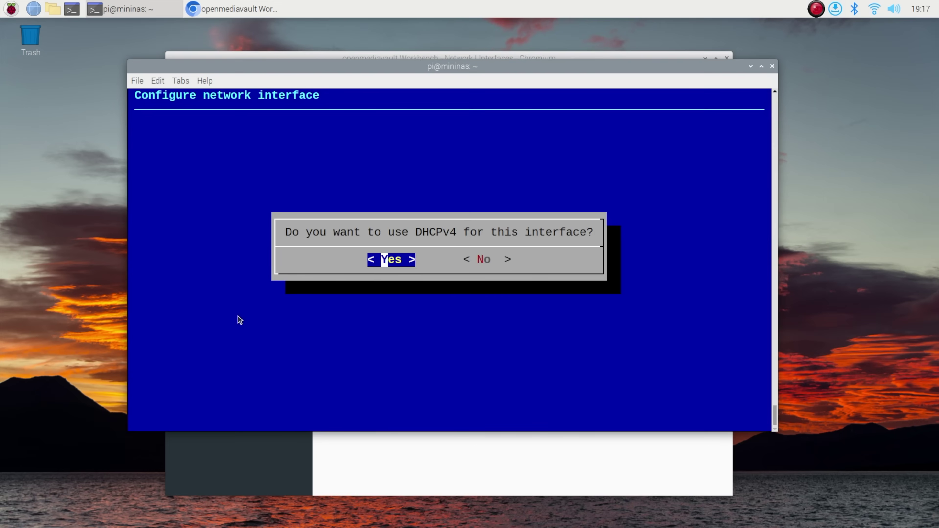
key(Right)
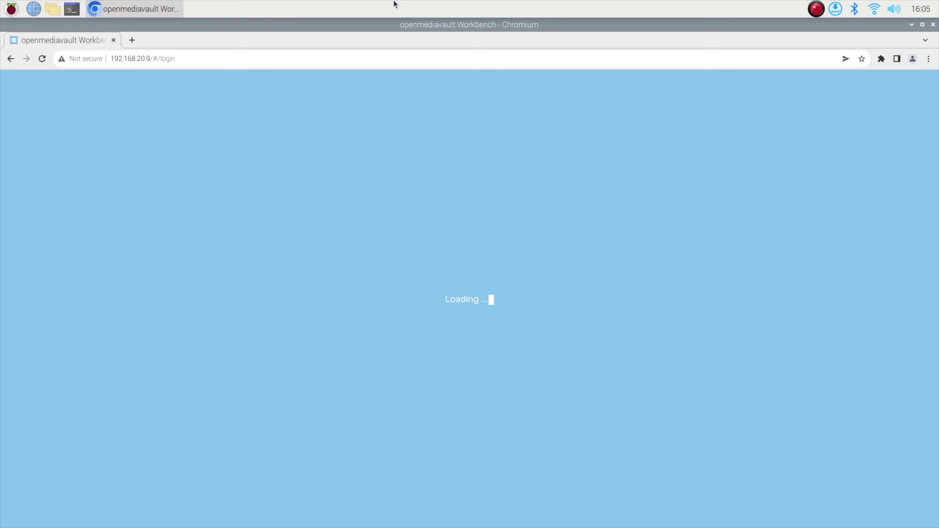
Log back in to the openmediavault web interface as admin with the account password.
text(admin)
key(Tab)
text(openmediavault)
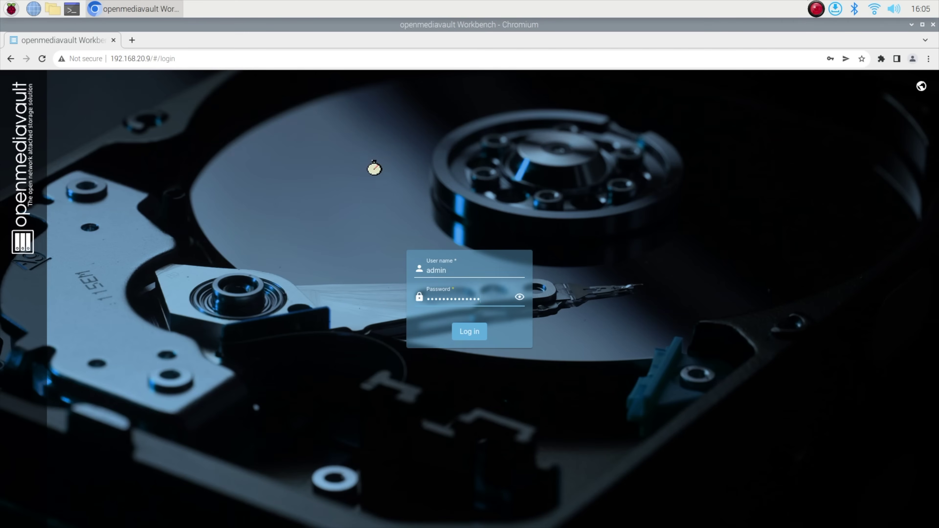
key(Return)
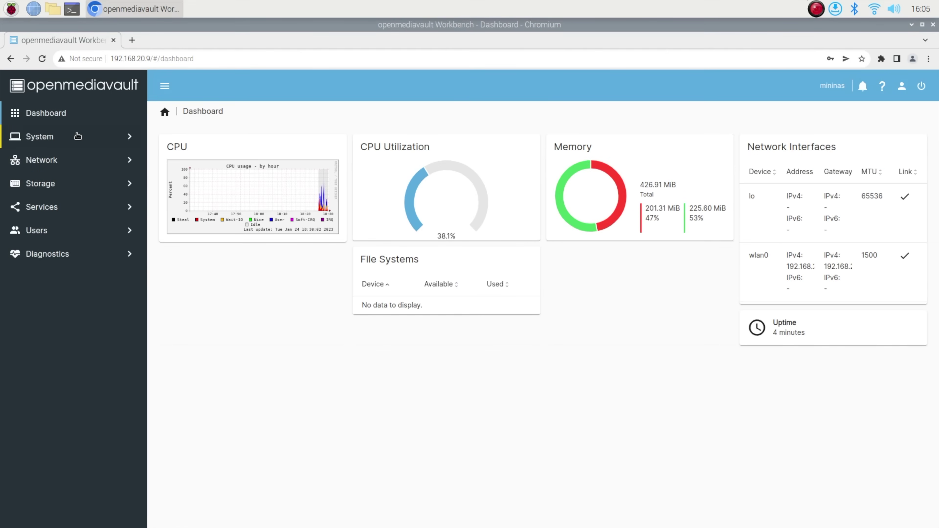
Quick-wipe the 114.61 GiB SanDisk Ultra disk /dev/sda from Storage > Disks.
click(55, 184)
click(41, 207)
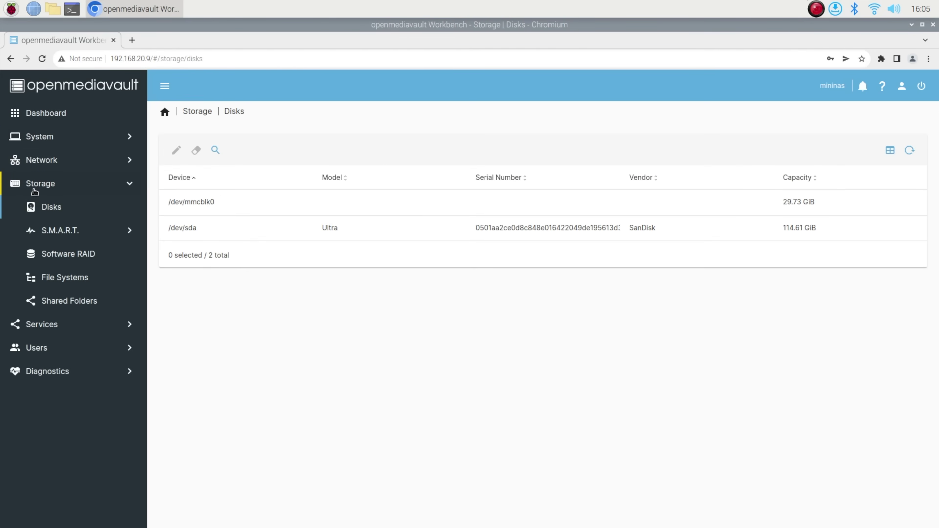
click(407, 233)
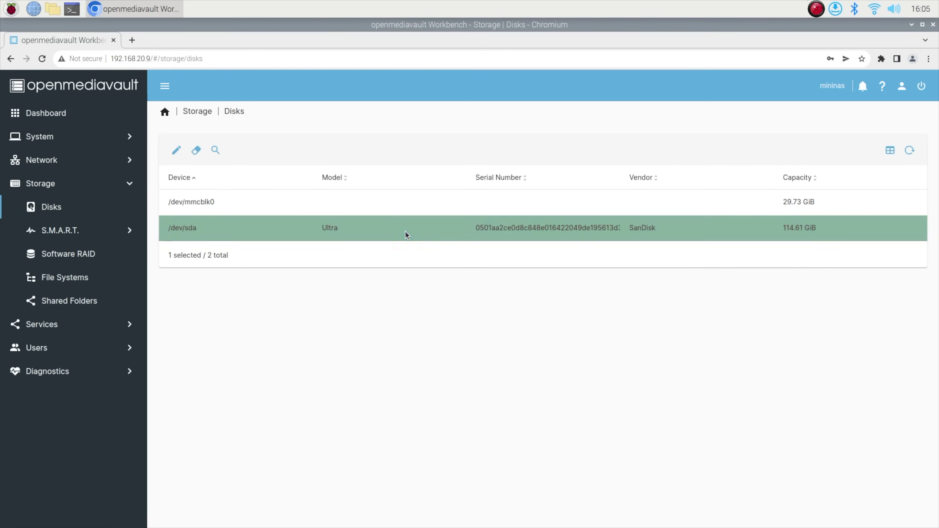
click(195, 151)
click(374, 324)
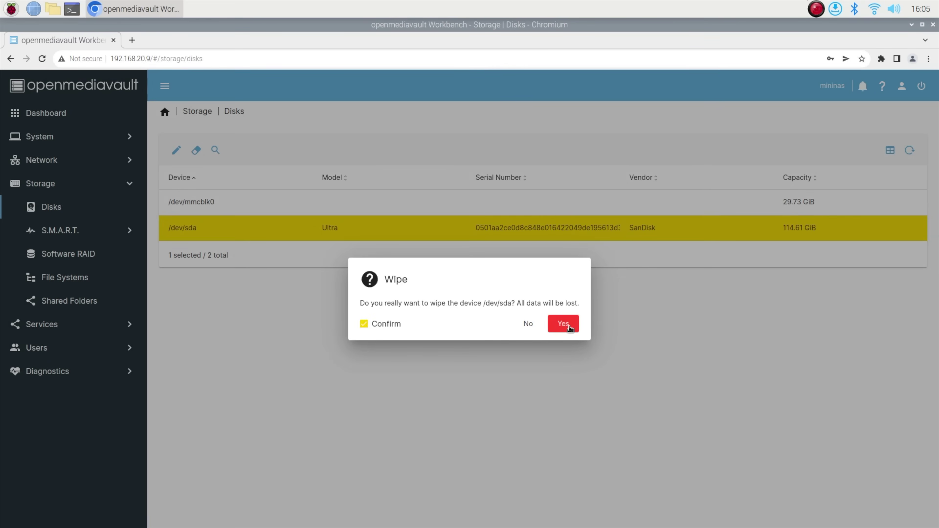
click(563, 325)
click(484, 325)
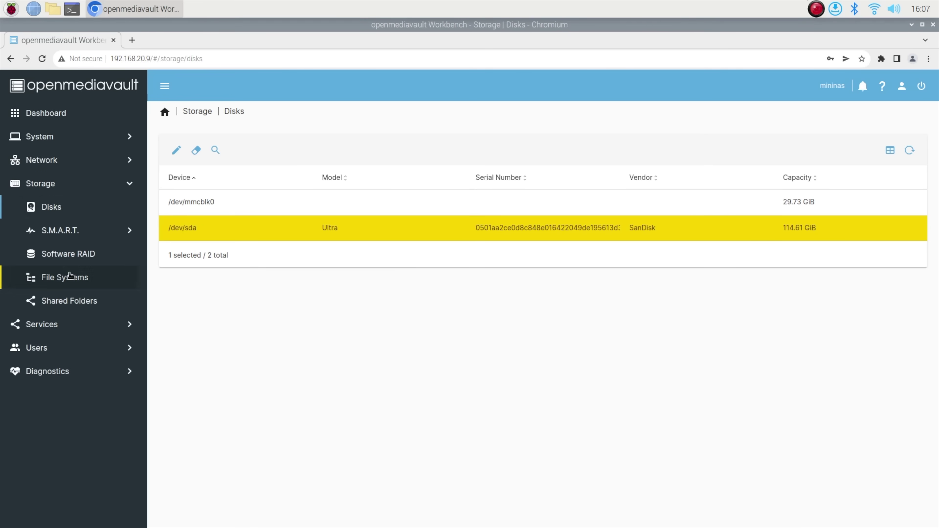
Create an EXT4 file system on /dev/sda and mount the new /dev/sda1.
click(71, 277)
click(178, 205)
click(177, 150)
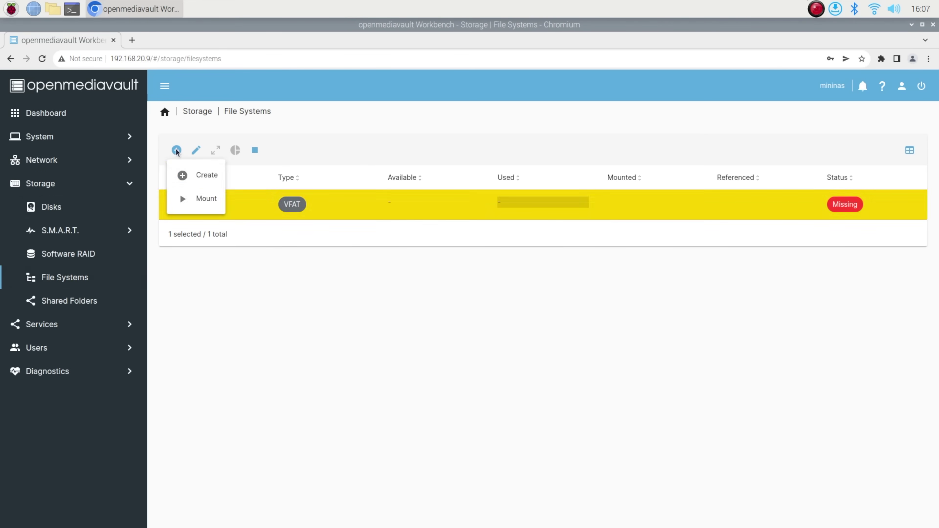
click(207, 175)
click(222, 155)
click(225, 155)
click(225, 185)
click(224, 185)
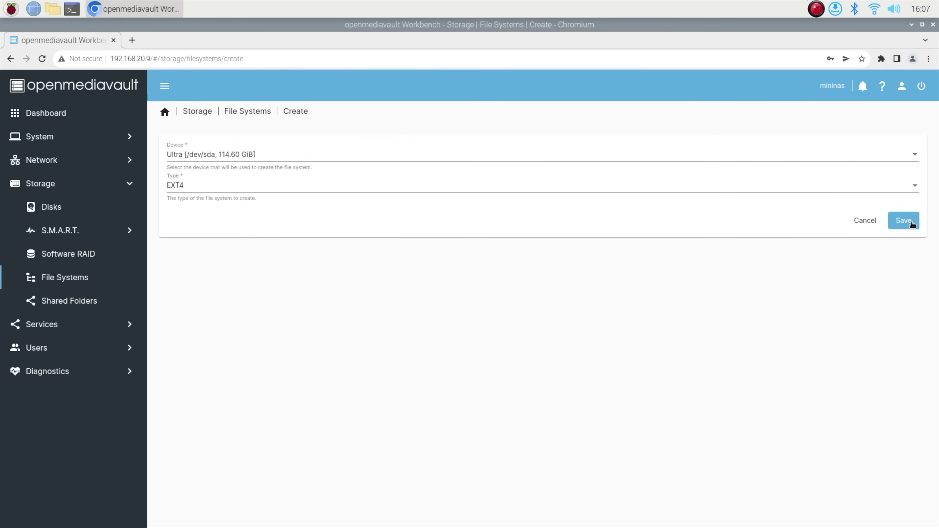
click(904, 221)
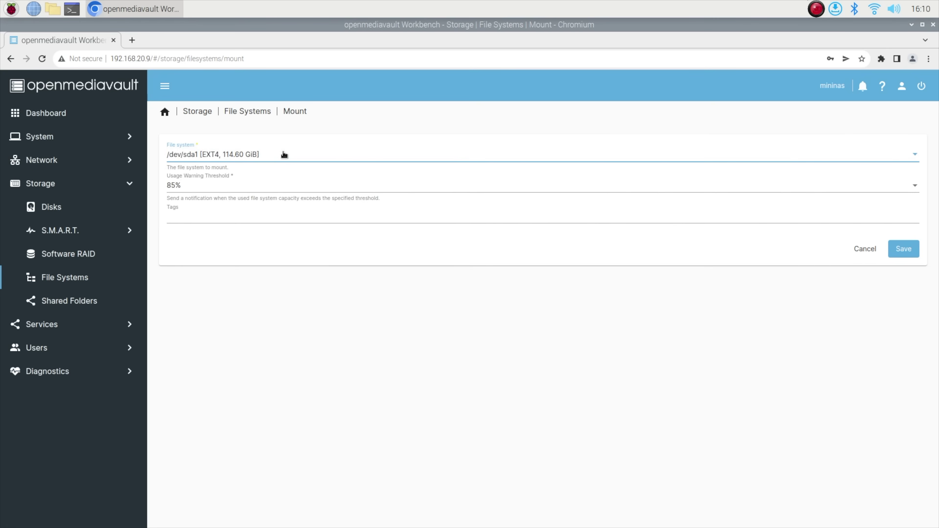
click(901, 252)
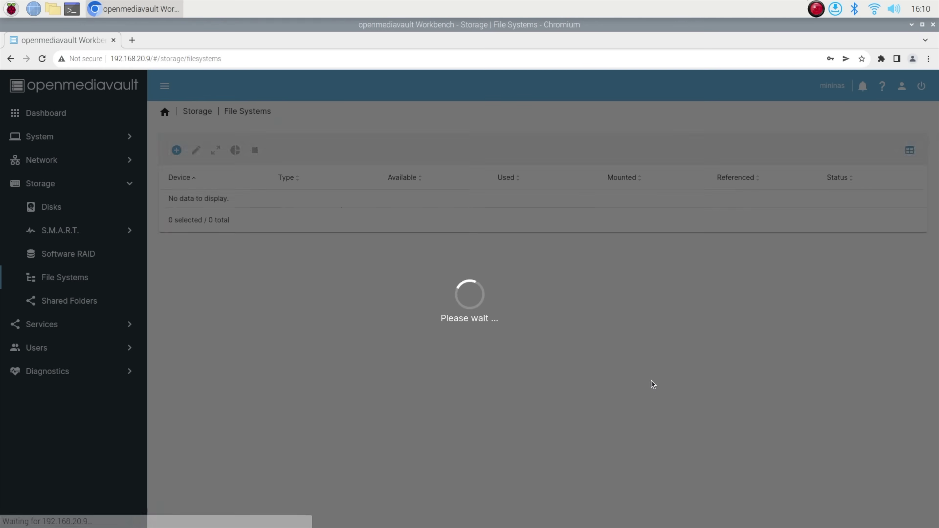
Unmount the missing VFAT file system and apply the pending configuration changes.
click(407, 271)
click(255, 217)
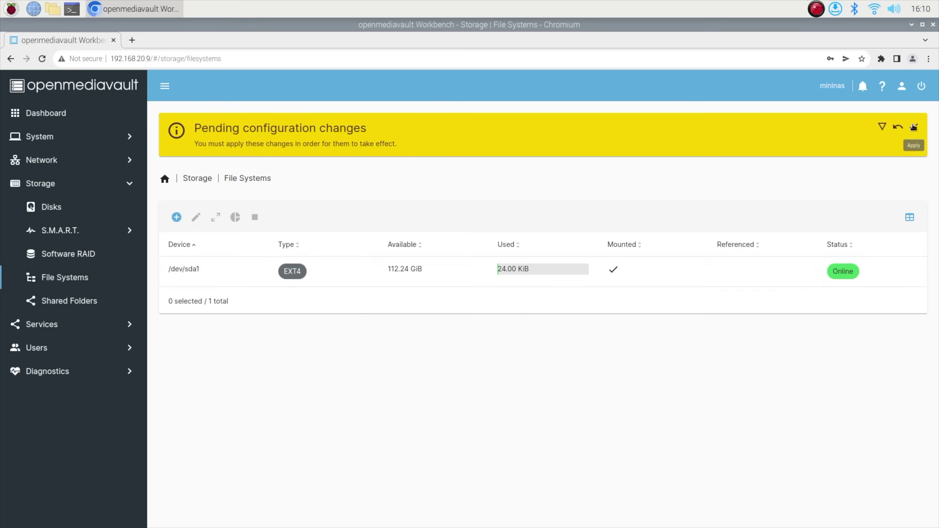
click(914, 127)
click(556, 334)
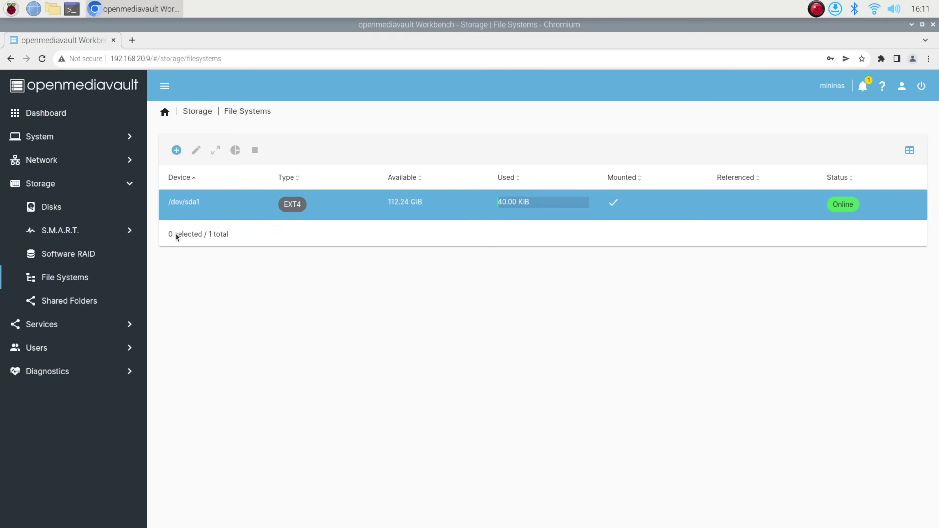
Create a MiniNAS shared folder on /dev/sda1 with Everyone read/write permissions.
click(53, 303)
click(176, 150)
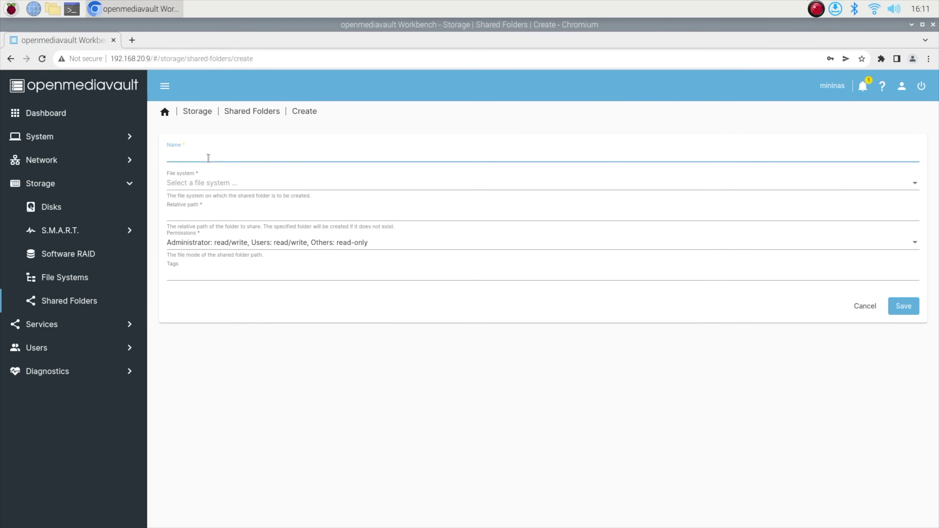
text(MiniNAS)
click(187, 182)
click(237, 184)
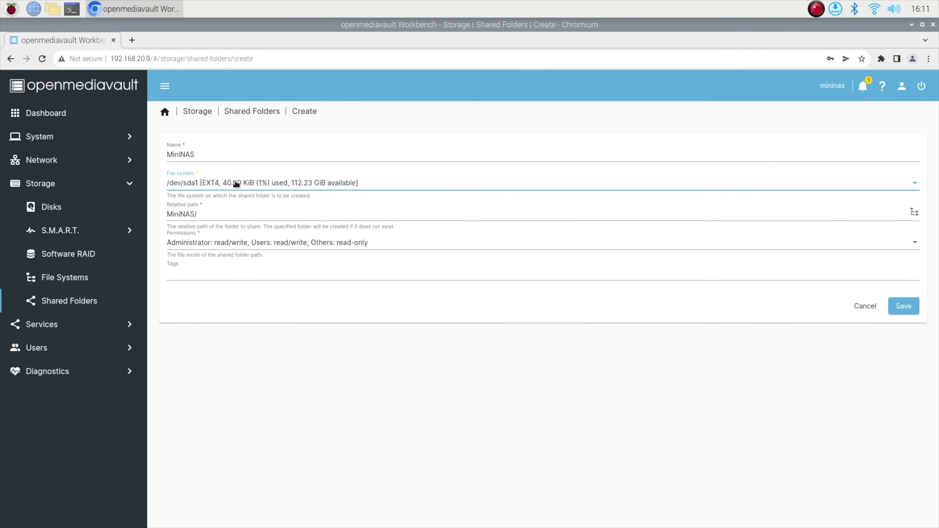
click(472, 240)
click(357, 267)
click(903, 307)
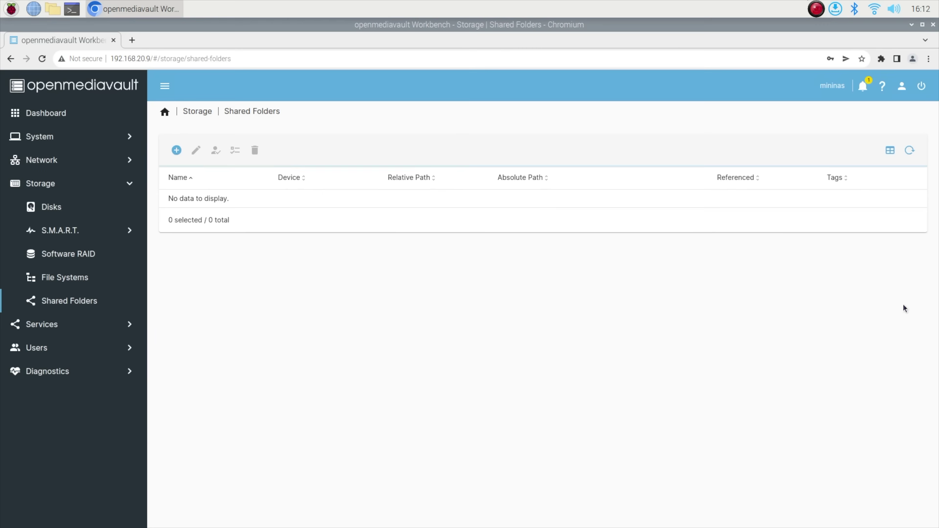
Add an SMB/CIFS share for the MiniNAS folder with Public set to Guests allowed.
click(62, 328)
click(61, 327)
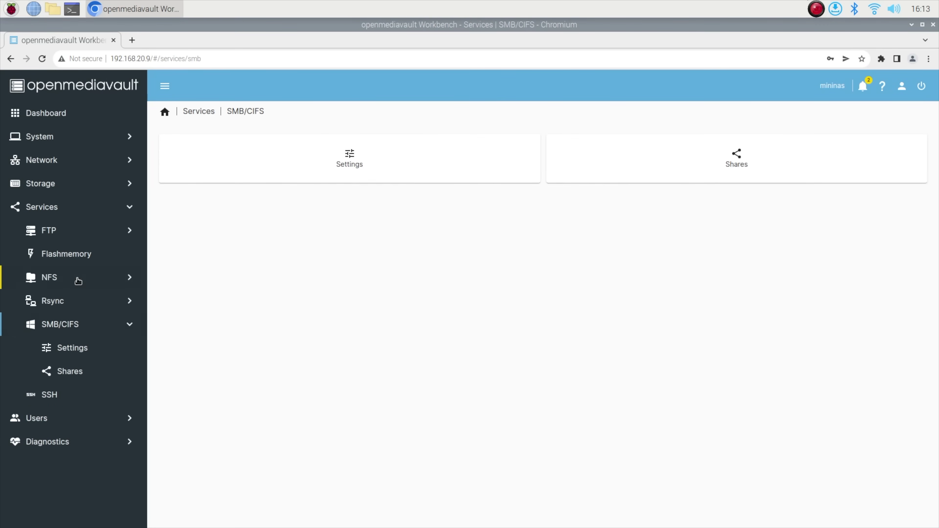
click(676, 156)
click(179, 157)
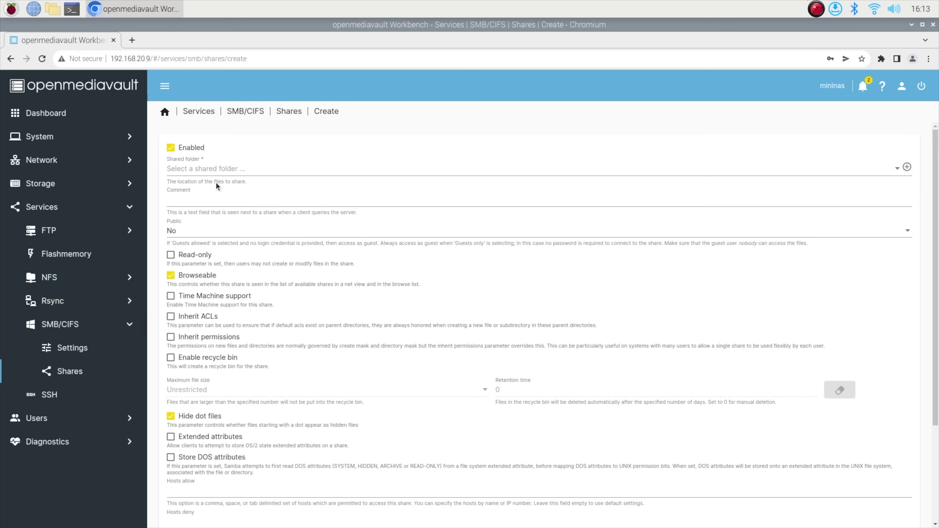
click(218, 171)
click(230, 170)
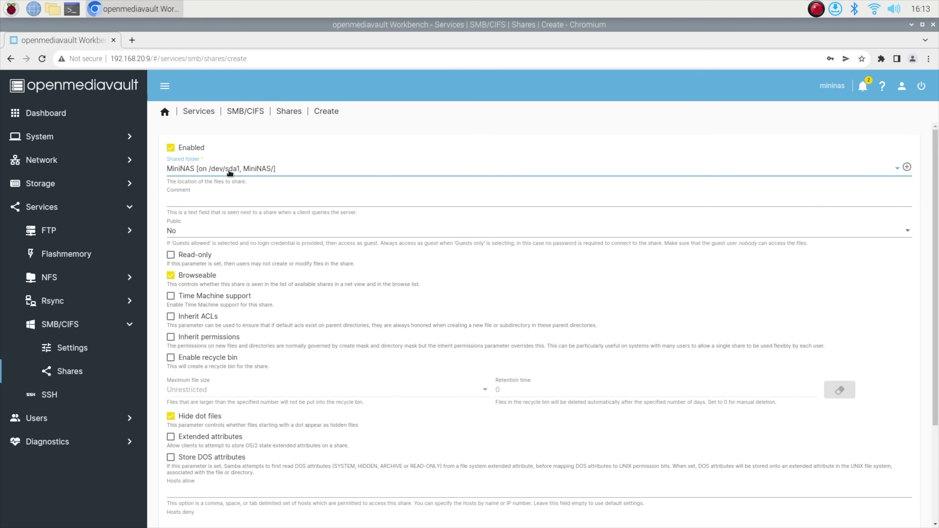
click(191, 233)
click(191, 254)
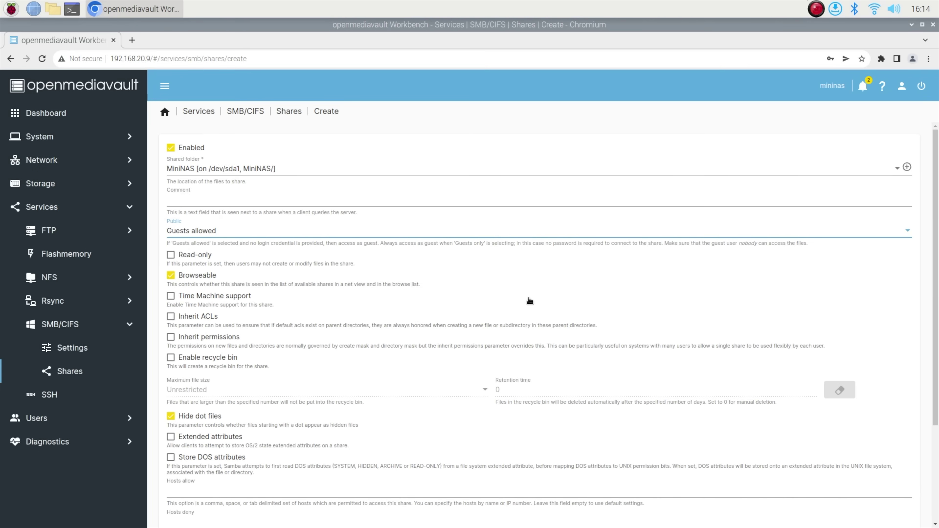
scroll(802, 293, down, 3)
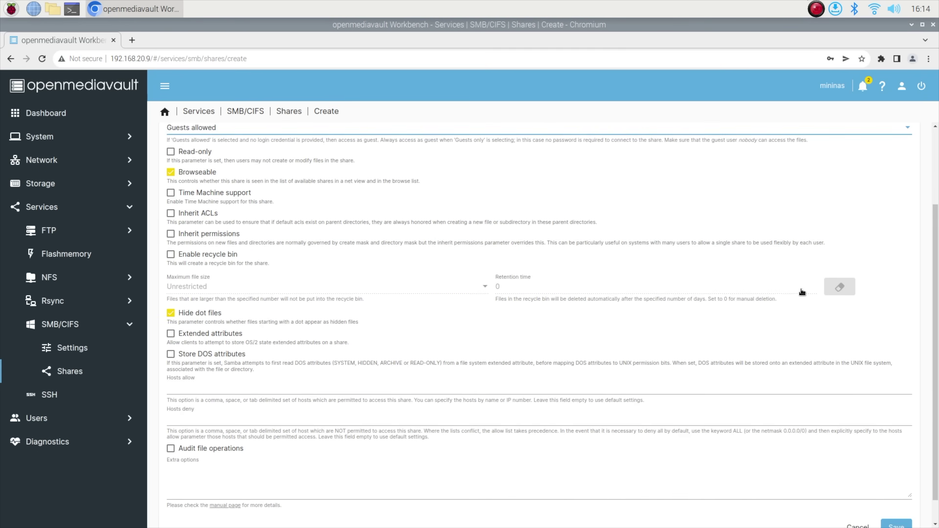
scroll(802, 293, down, 1)
click(894, 499)
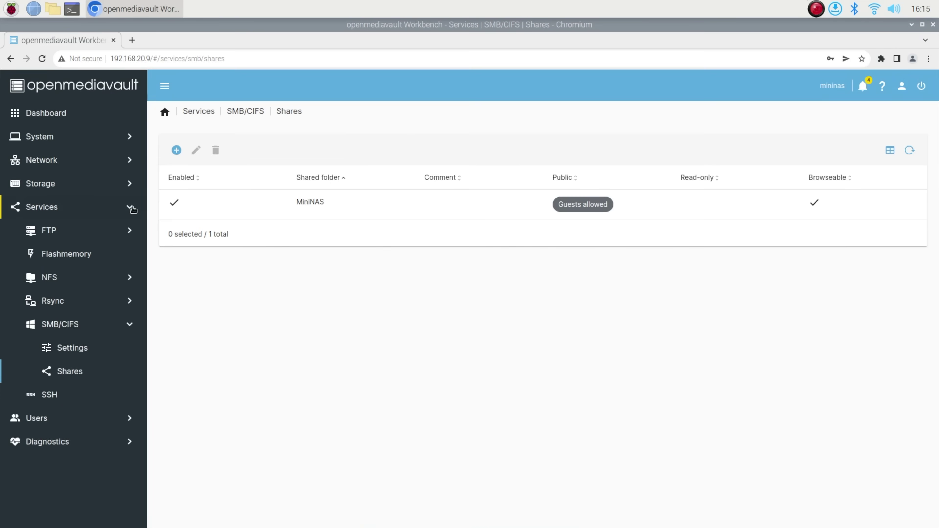
Start a new user under Users and fill in the user name, password and password confirmation.
click(37, 418)
click(56, 278)
click(177, 150)
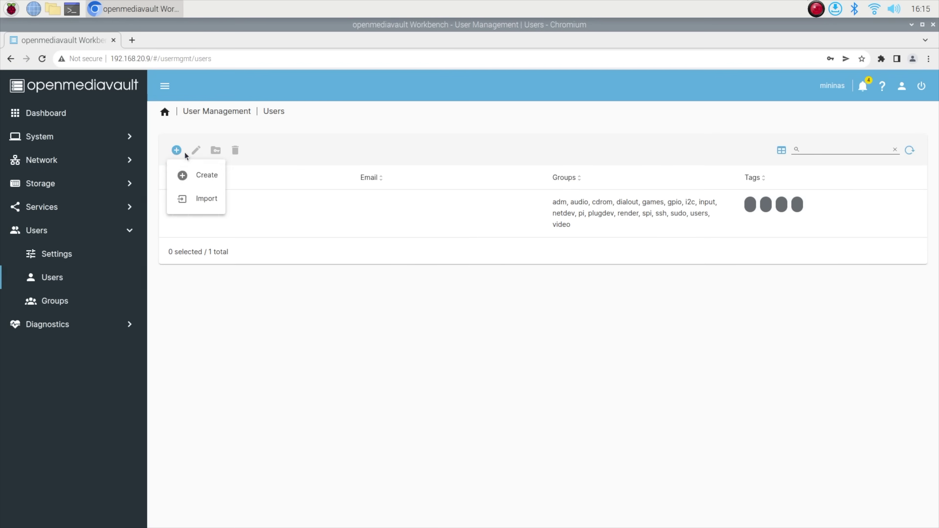
click(202, 174)
click(184, 214)
key(Tab)
text(12)
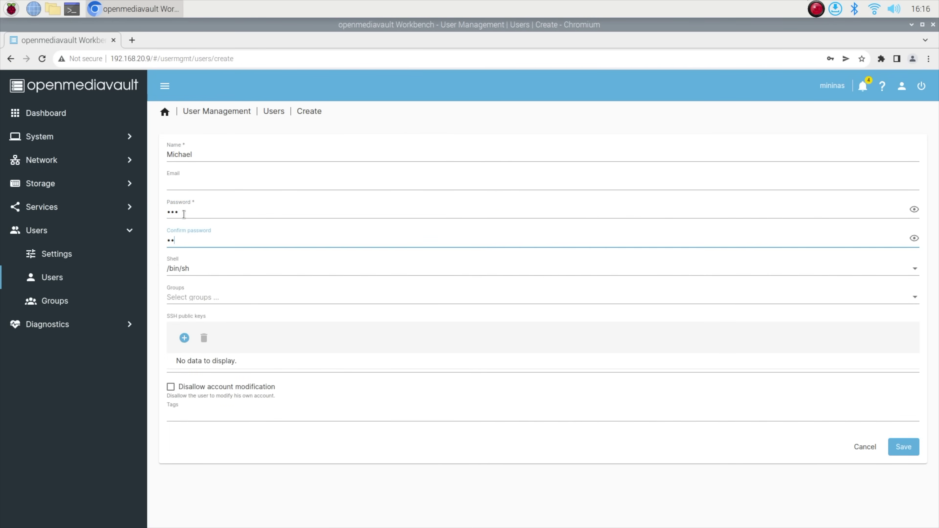
text(3)
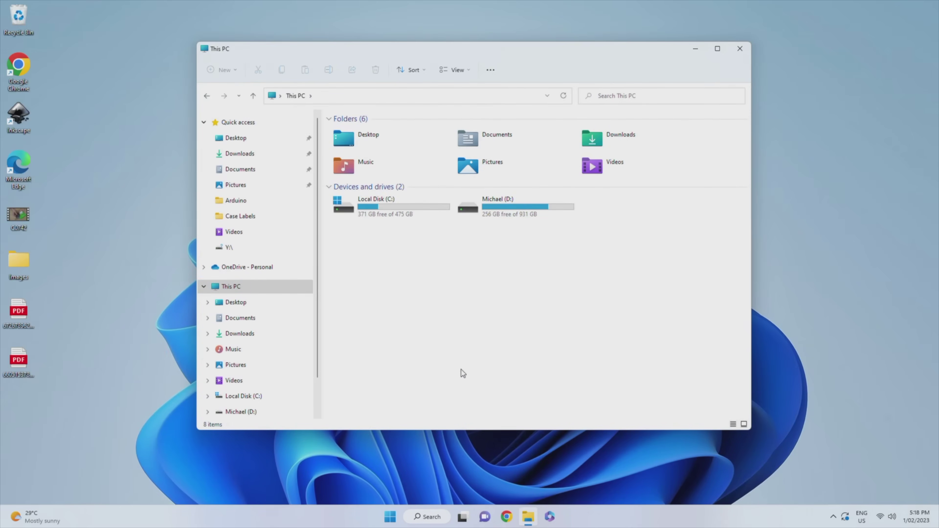
Start a custom network location and browse to the MINININAS server's MiniNAS share as its address.
click(497, 69)
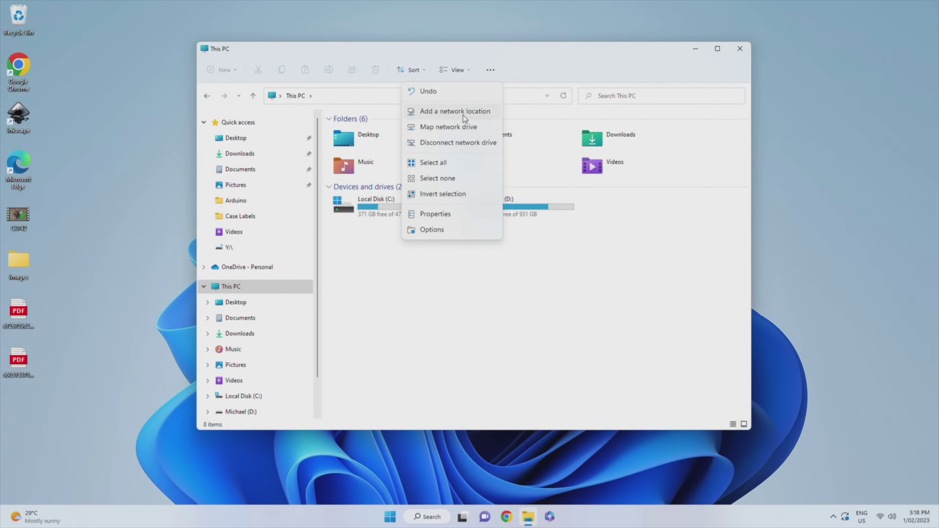
click(463, 115)
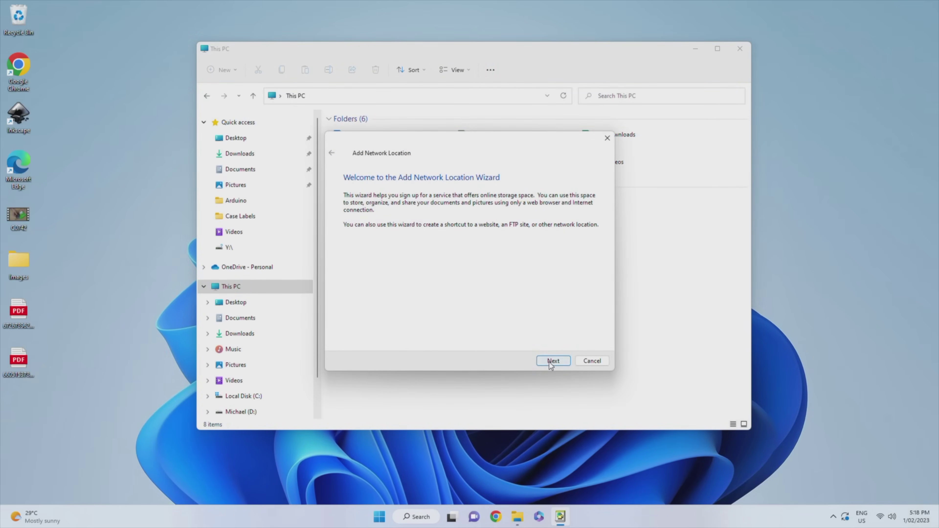
click(548, 361)
click(549, 361)
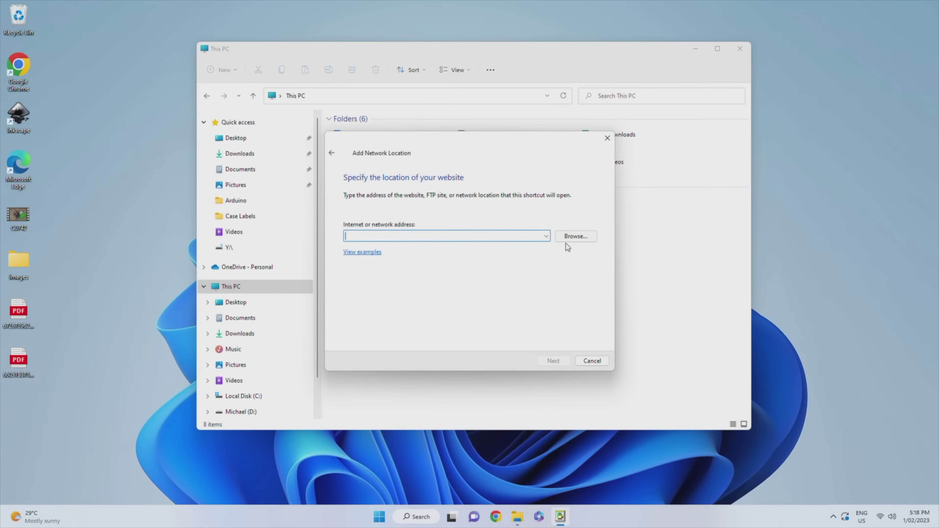
click(566, 236)
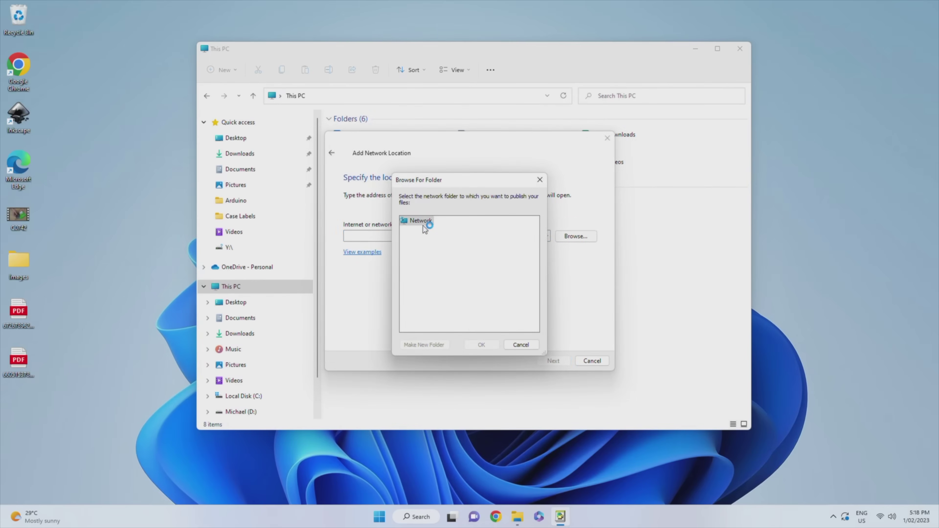
double_click(413, 241)
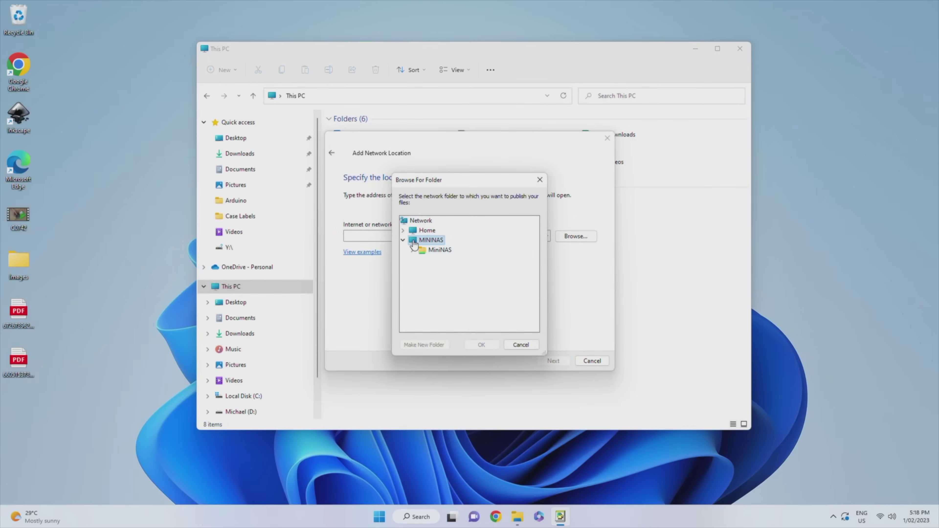
click(443, 251)
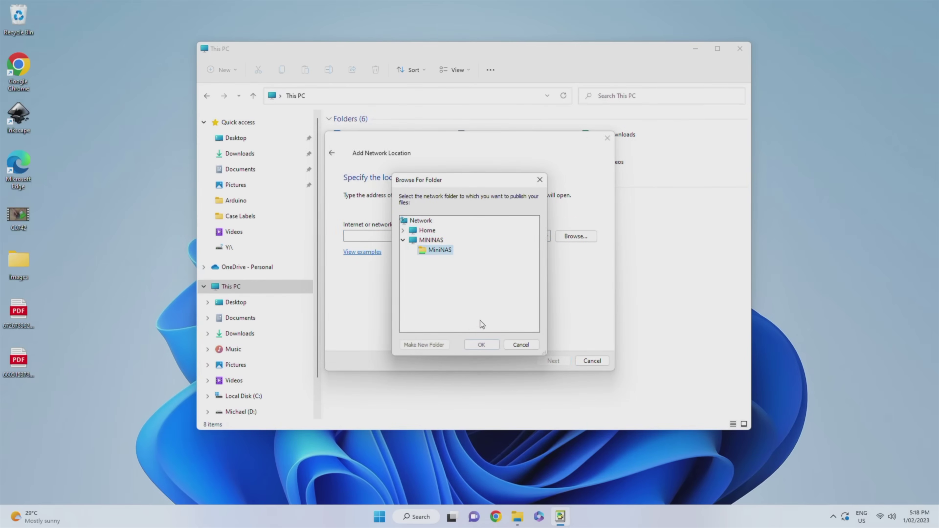
click(485, 344)
Name the network location 'Mini NAS' and finish the wizard.
click(554, 361)
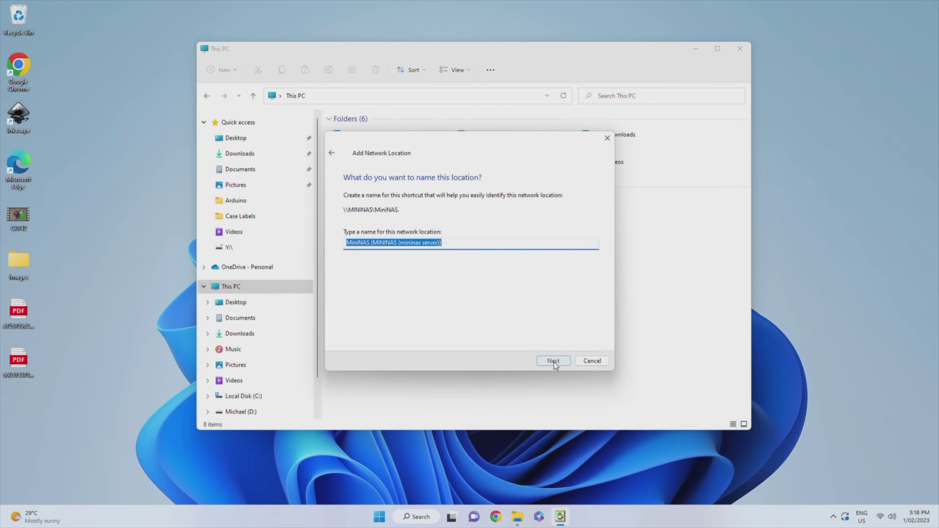
text(Mi)
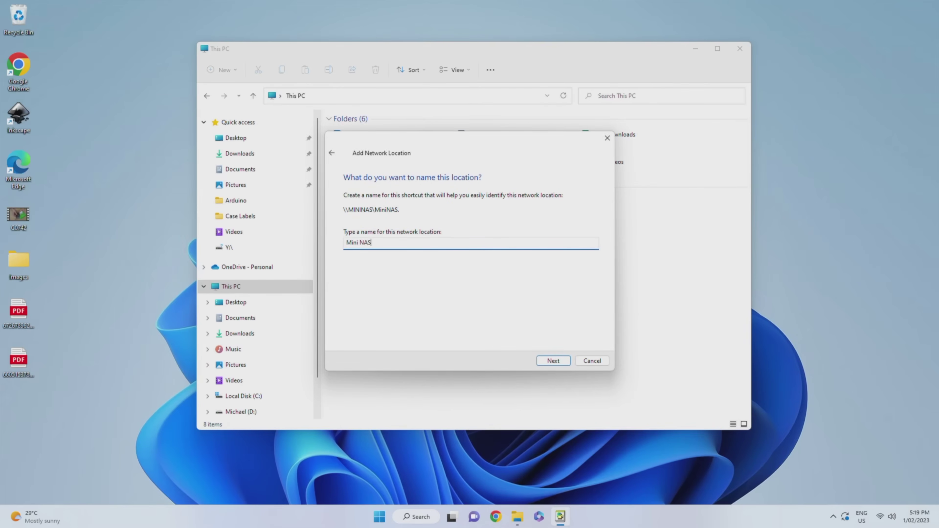
text(ni NAS)
click(541, 364)
click(541, 365)
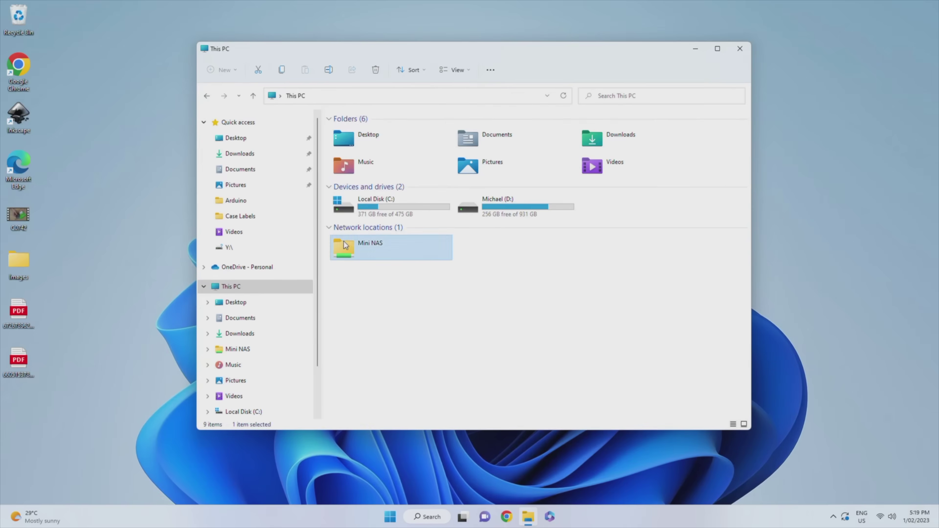
Copy the C0742 video from the desktop and paste it into Mini NAS.
click(12, 215)
right_click(12, 214)
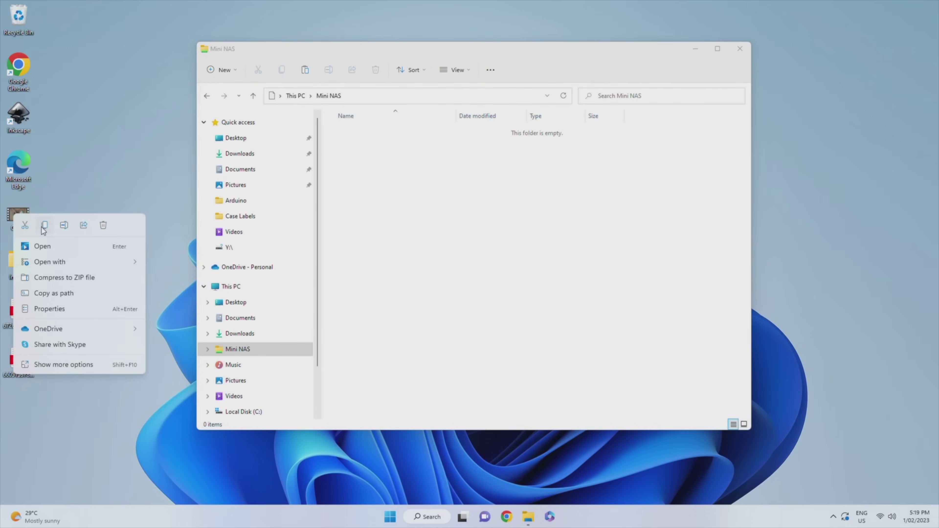
click(378, 195)
right_click(411, 174)
click(434, 197)
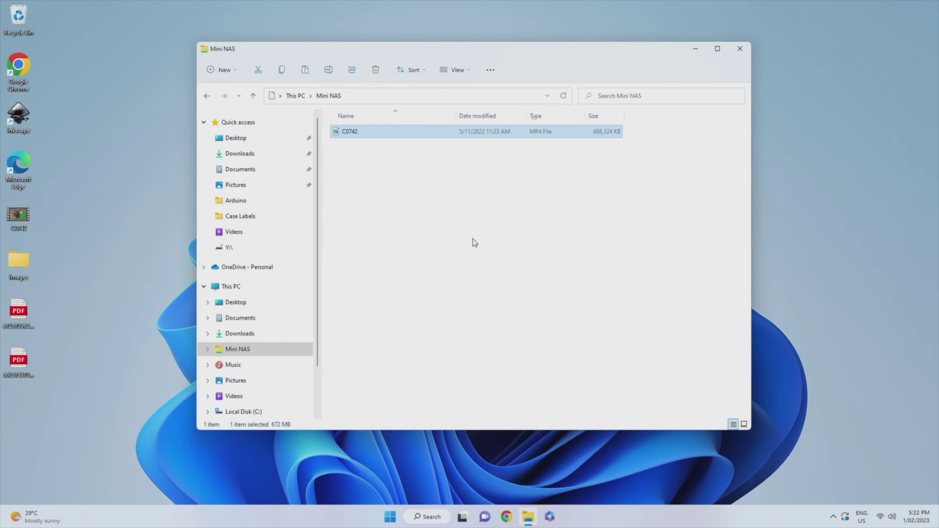
Copy all 18 DSC images from the desktop Images folder into Mini NAS.
click(473, 239)
double_click(18, 261)
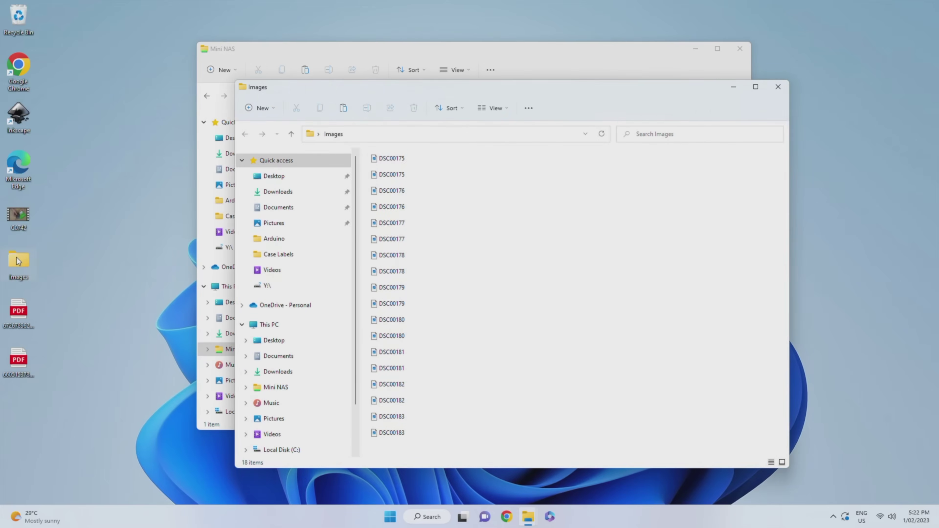
key(ctrl+a)
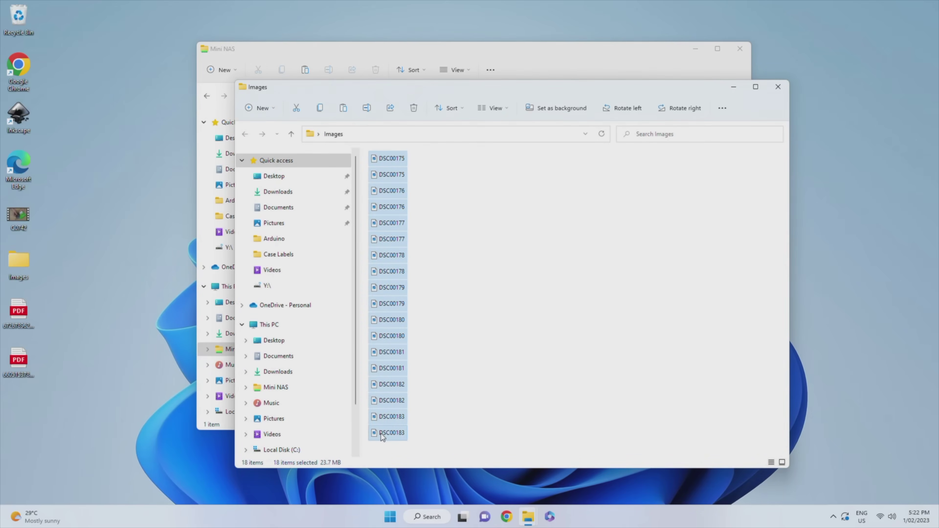
right_click(383, 436)
click(414, 445)
click(778, 87)
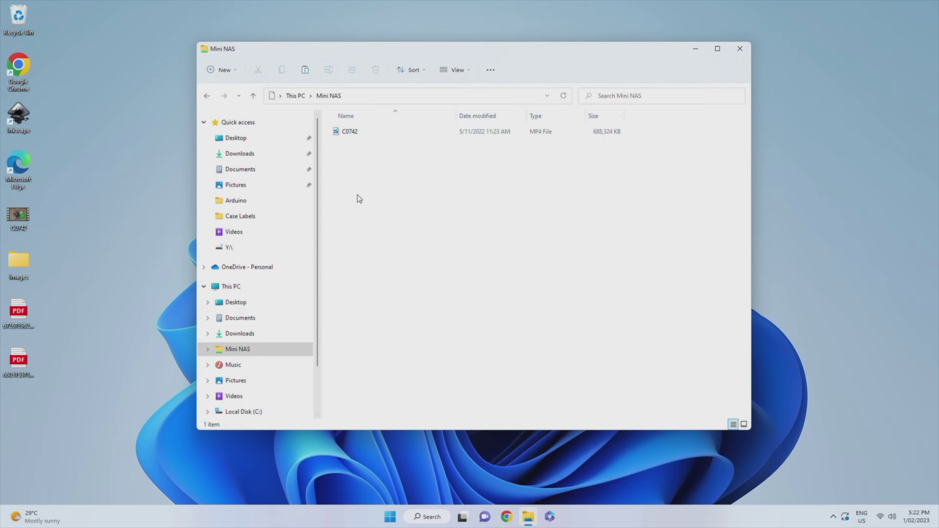
right_click(358, 197)
click(375, 208)
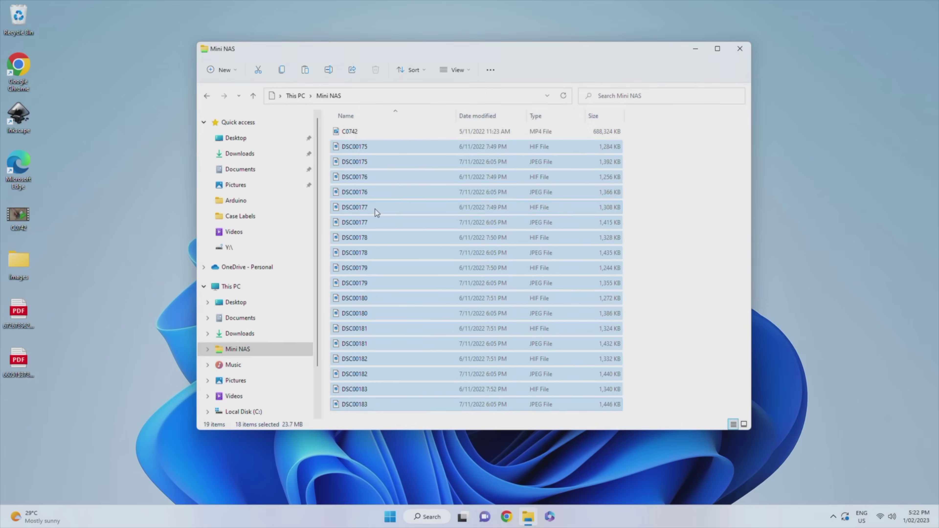
click(648, 201)
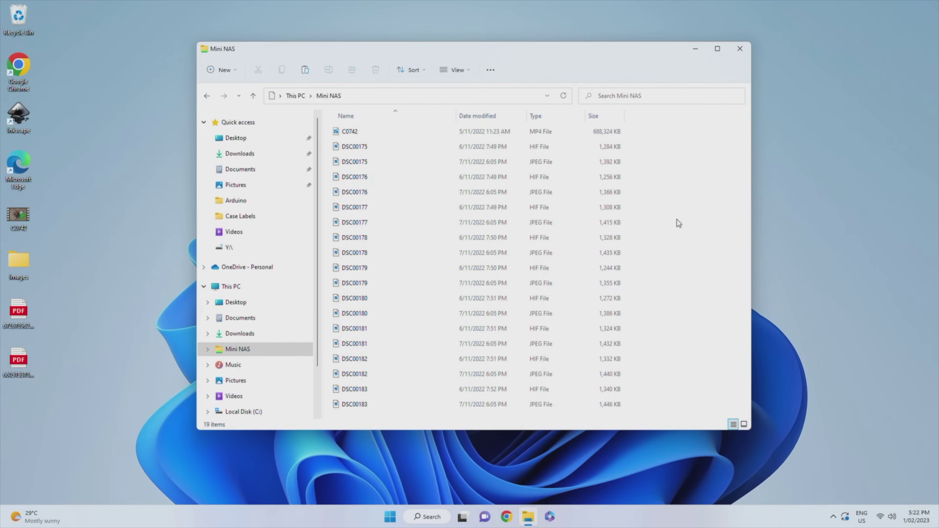
Copy the two PDF files from the desktop into Mini NAS.
drag(82, 307, 9, 370)
right_click(17, 364)
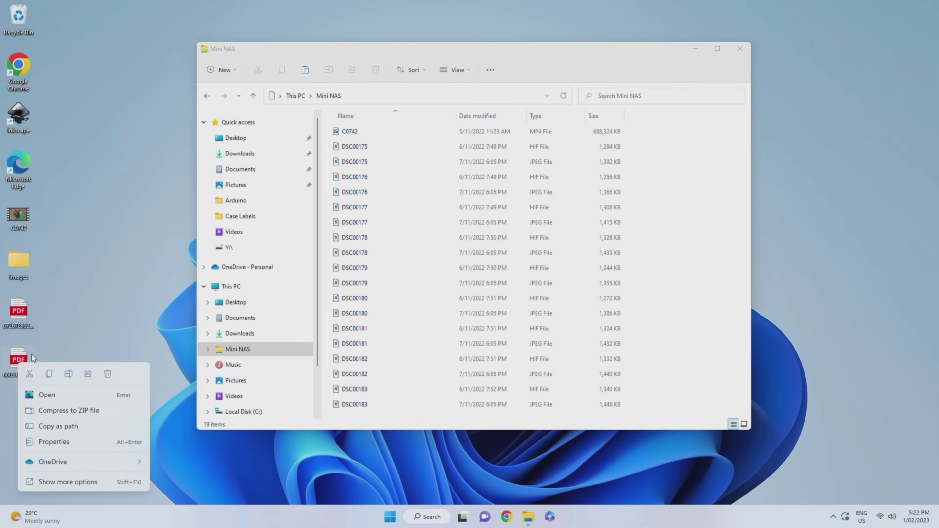
click(49, 374)
right_click(708, 286)
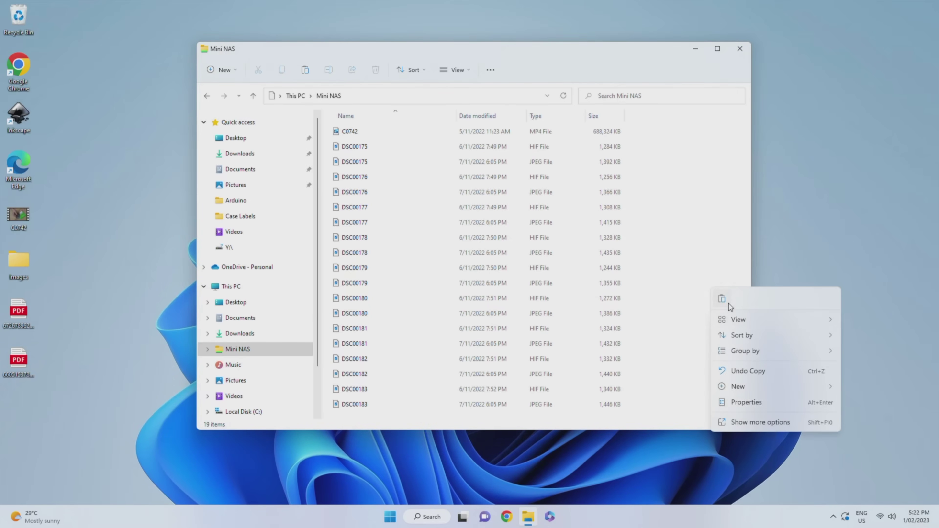
key(Escape)
key(ctrl+v)
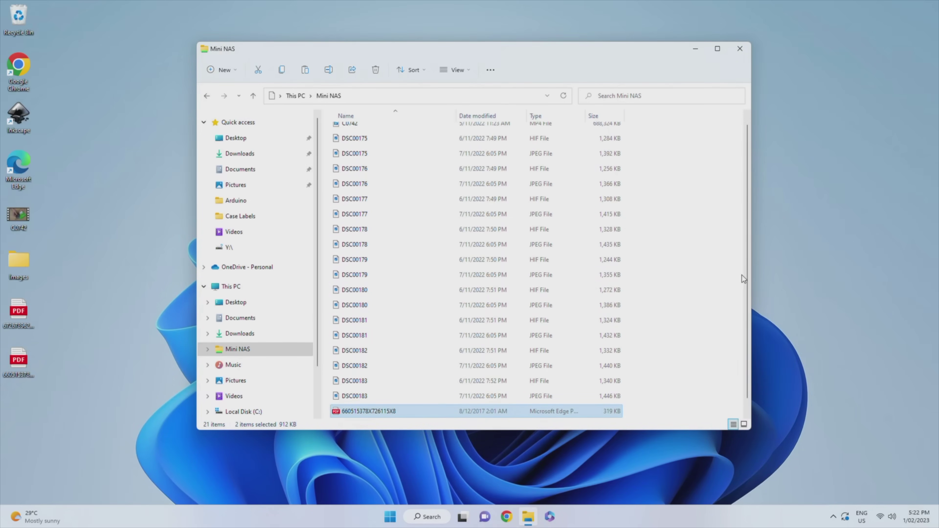
click(716, 282)
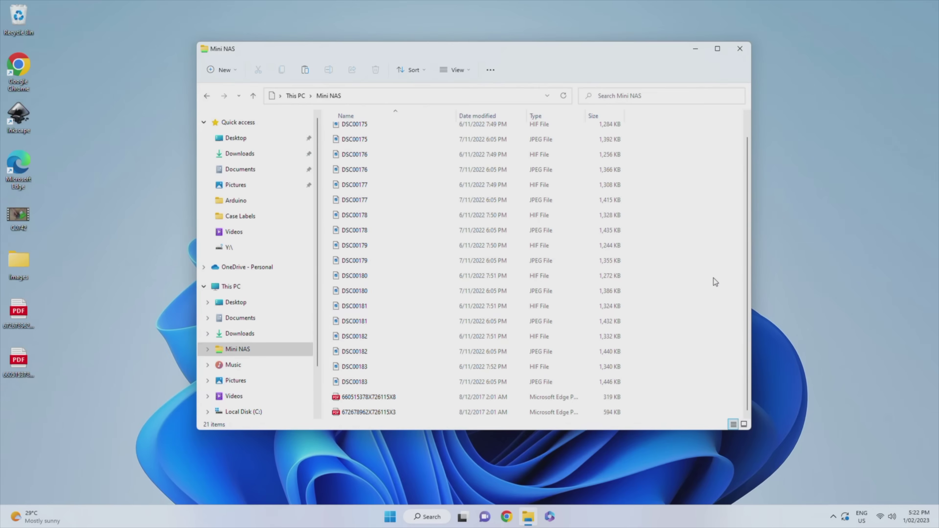
Permanently delete the 18 DSC00175–DSC00183 images from Mini NAS.
click(356, 412)
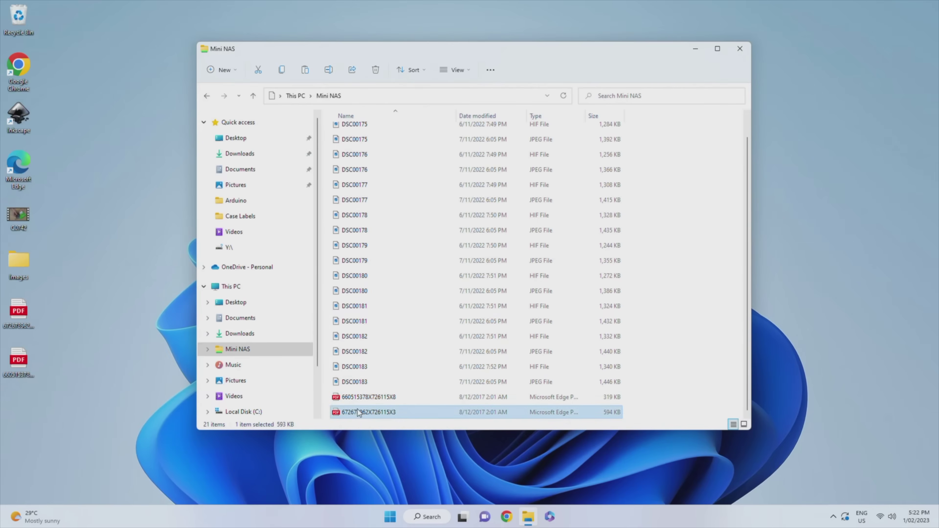
click(357, 381)
scroll(360, 384, up, 1)
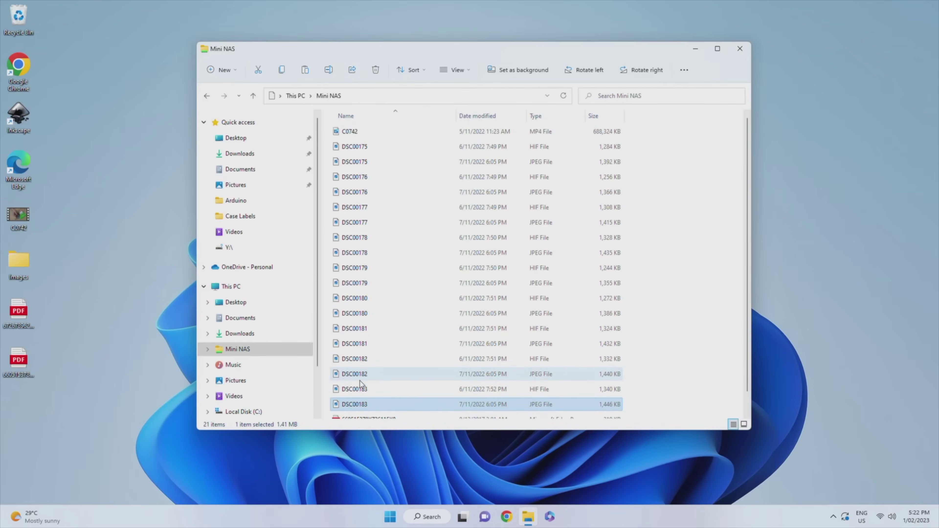
shift+click(350, 148)
key(Delete)
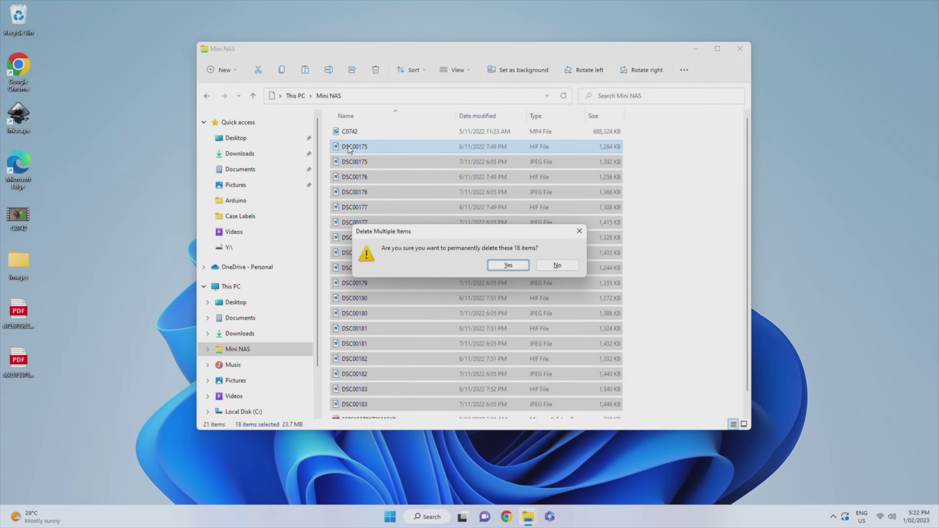
key(Return)
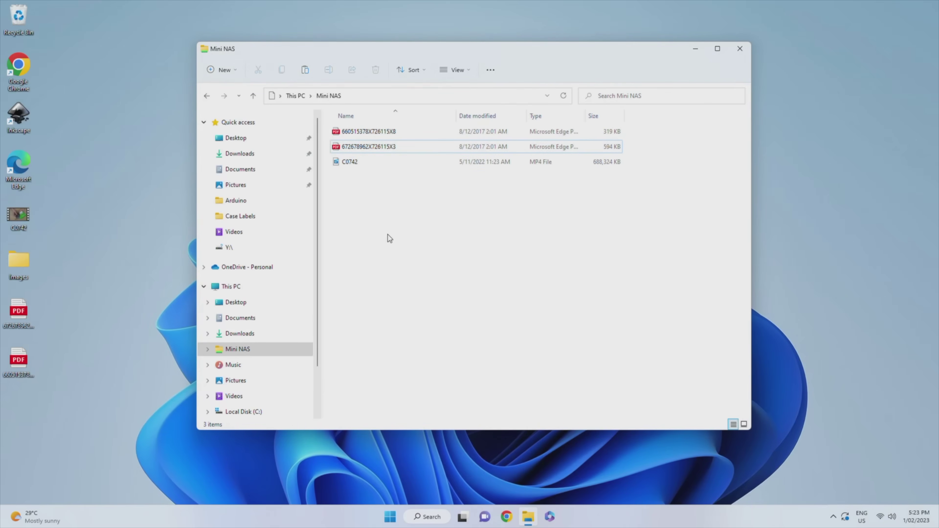